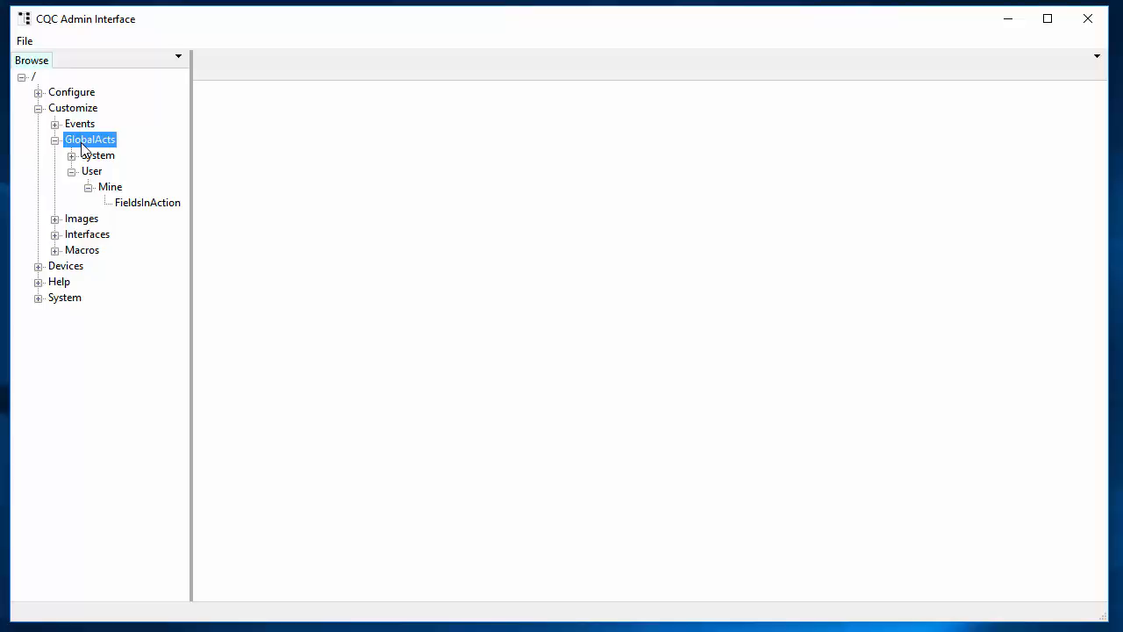
Step: Open the FieldsInAction global action for editing and insert an If block using the System Equals condition
{"action": "double_click", "coordinate": [149, 204]}
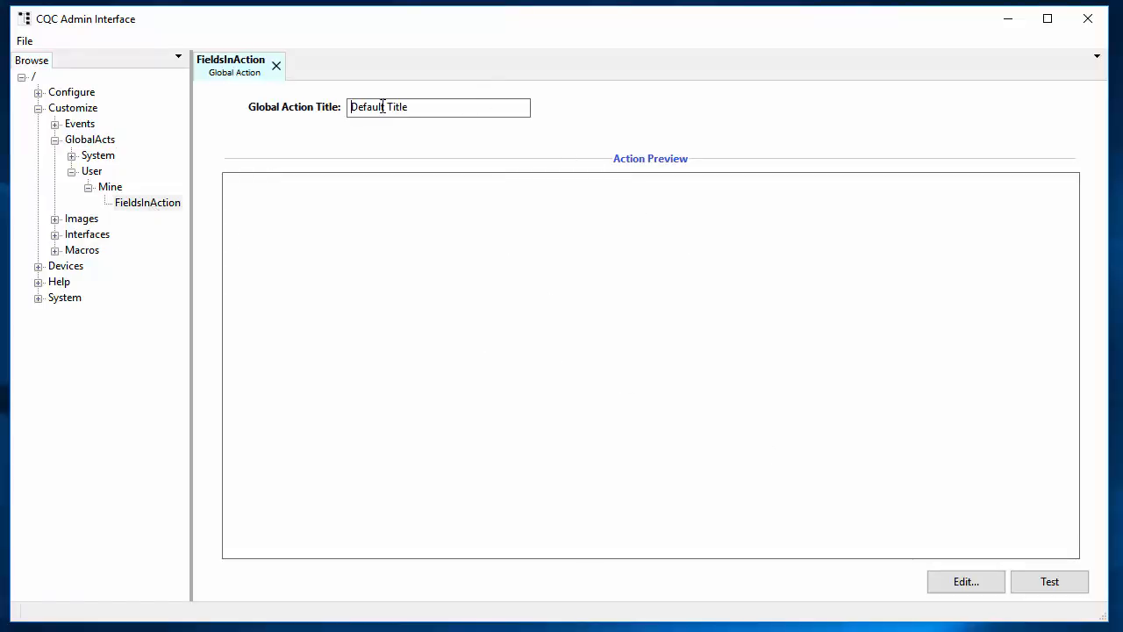
{"action": "left_click", "coordinate": [966, 585]}
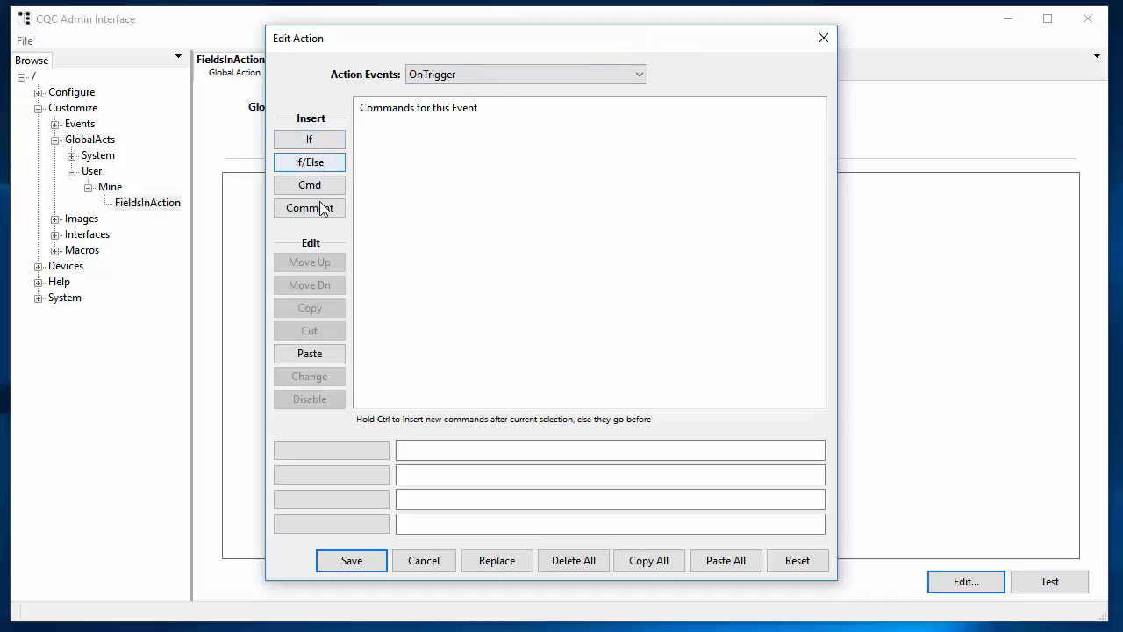
{"action": "left_click", "coordinate": [308, 140]}
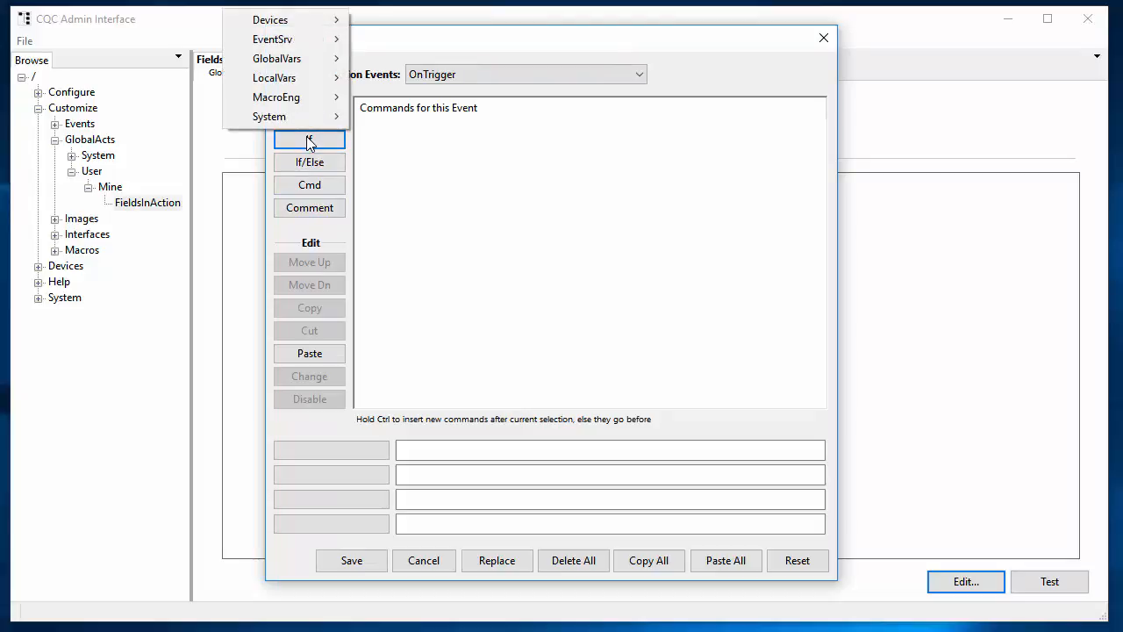
{"action": "mouse_move", "coordinate": [315, 118]}
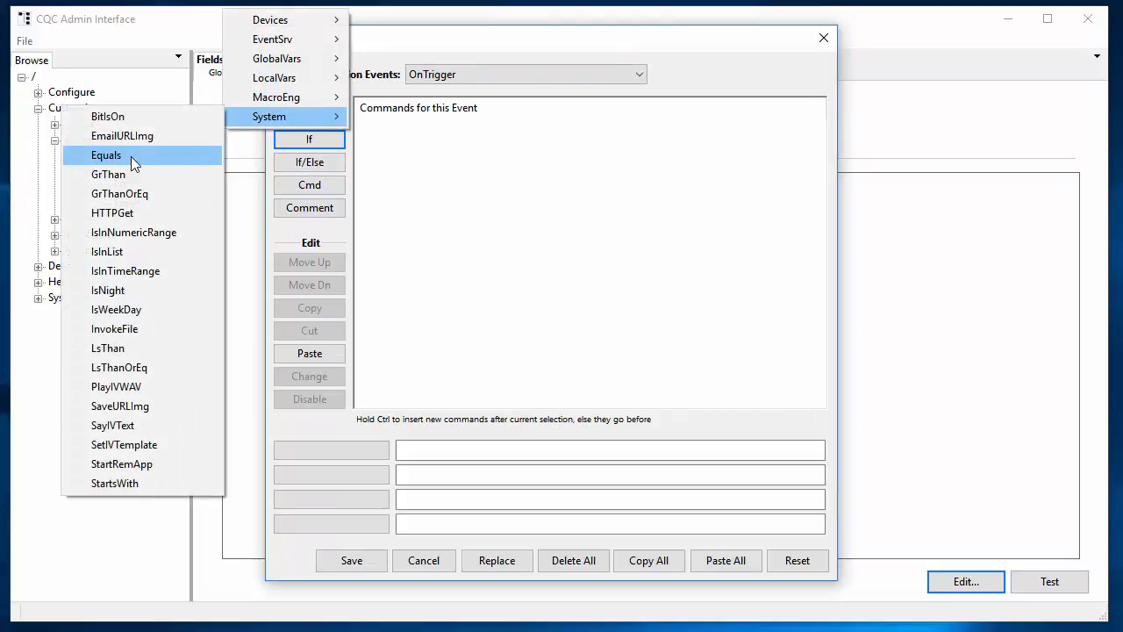
{"action": "left_click", "coordinate": [133, 163]}
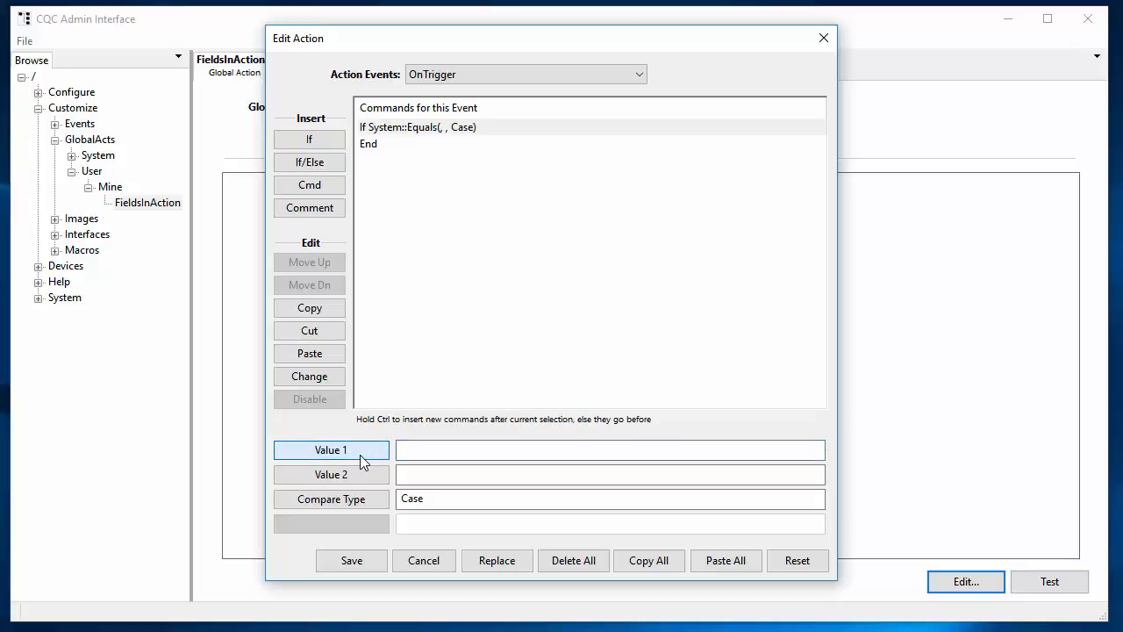
Step: Insert the Security driver's SEC#Zone_KitchDoor_Status field as Value 1 of the Equals condition, without the By value option
{"action": "left_click", "coordinate": [416, 451]}
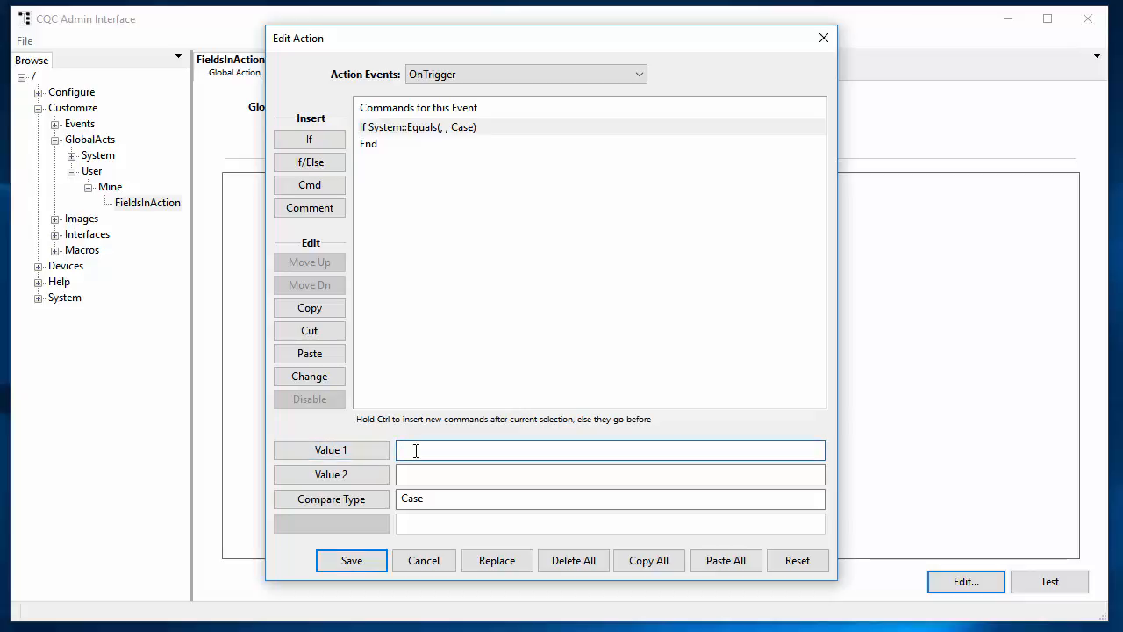
{"action": "right_click", "coordinate": [416, 451]}
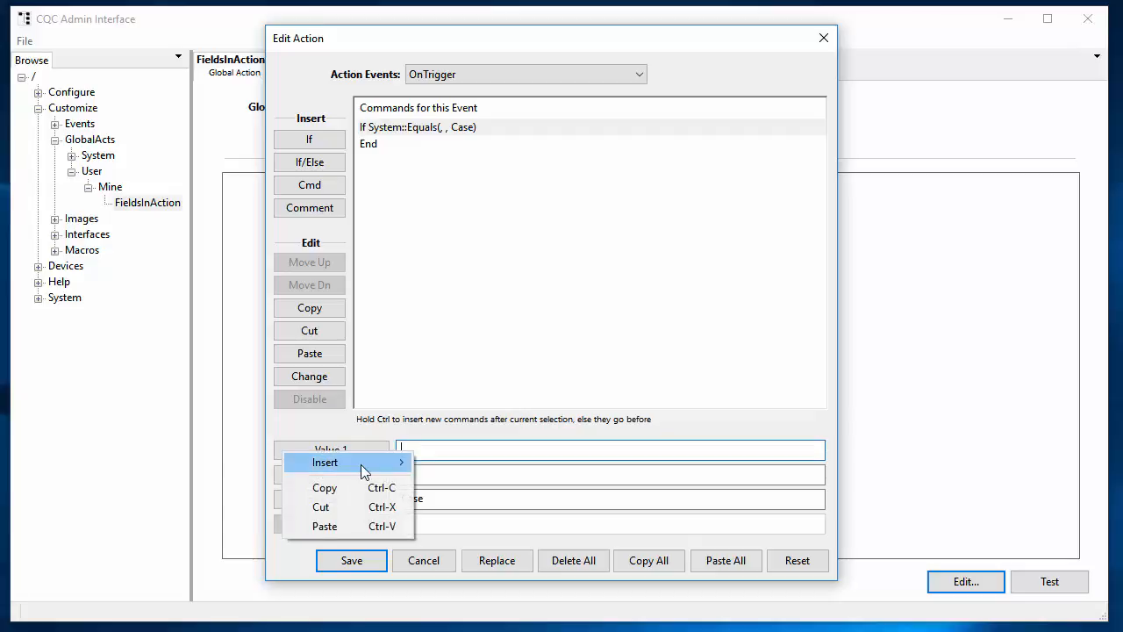
{"action": "mouse_move", "coordinate": [361, 464]}
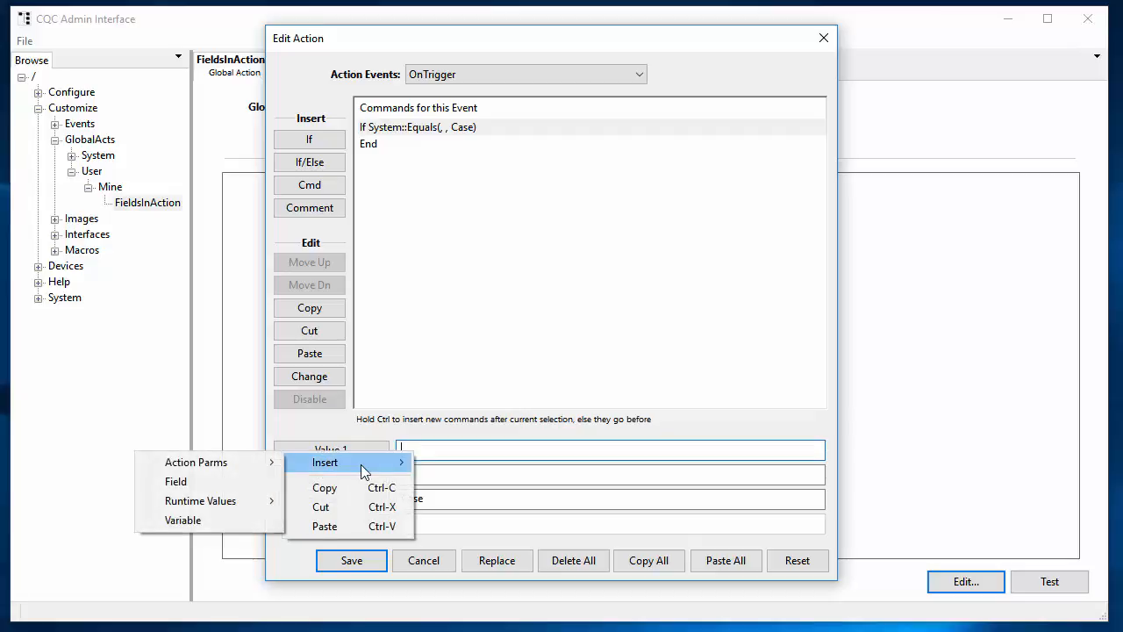
{"action": "left_click", "coordinate": [253, 481]}
{"action": "left_click_drag", "start_coordinate": [589, 154], "coordinate": [634, 126]}
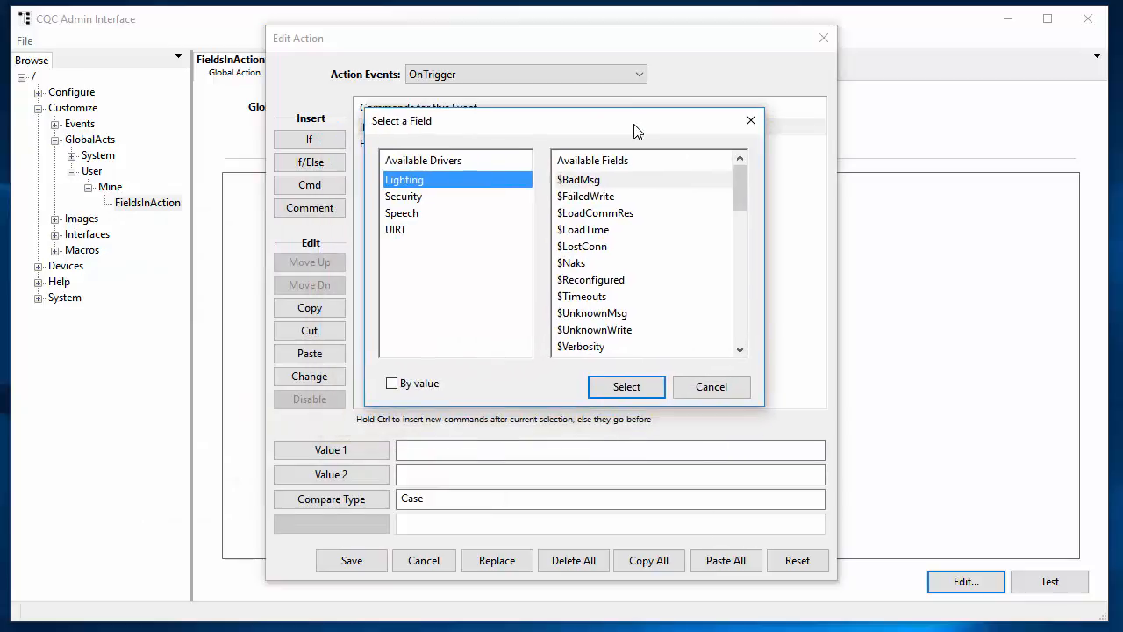
{"action": "left_click", "coordinate": [397, 198]}
{"action": "left_click_drag", "start_coordinate": [743, 189], "coordinate": [742, 309]}
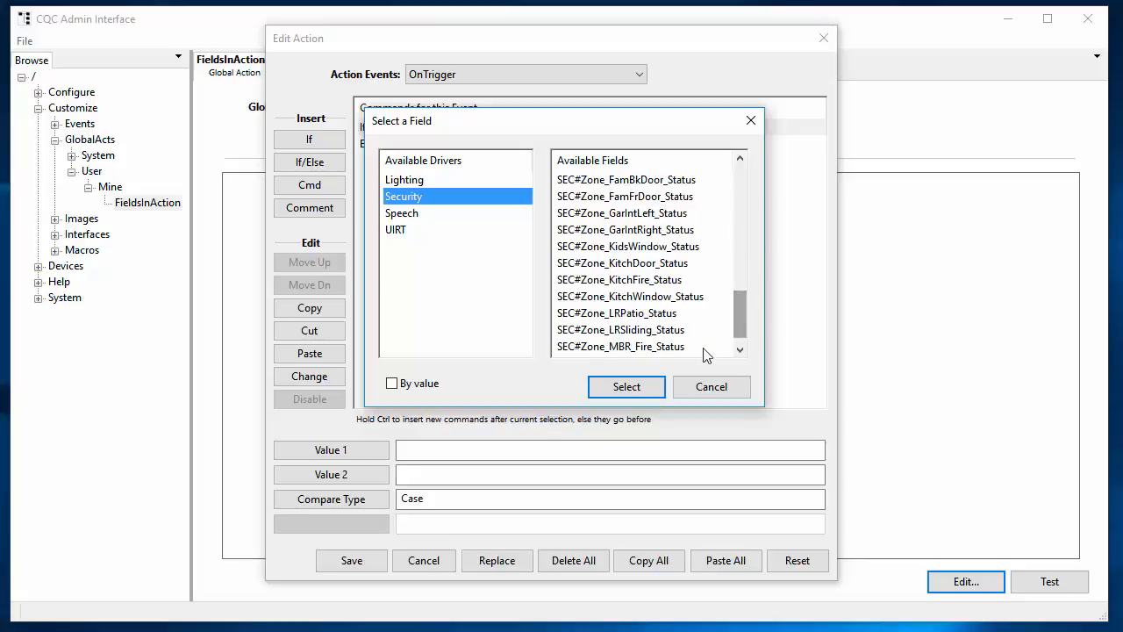
{"action": "left_click", "coordinate": [643, 263]}
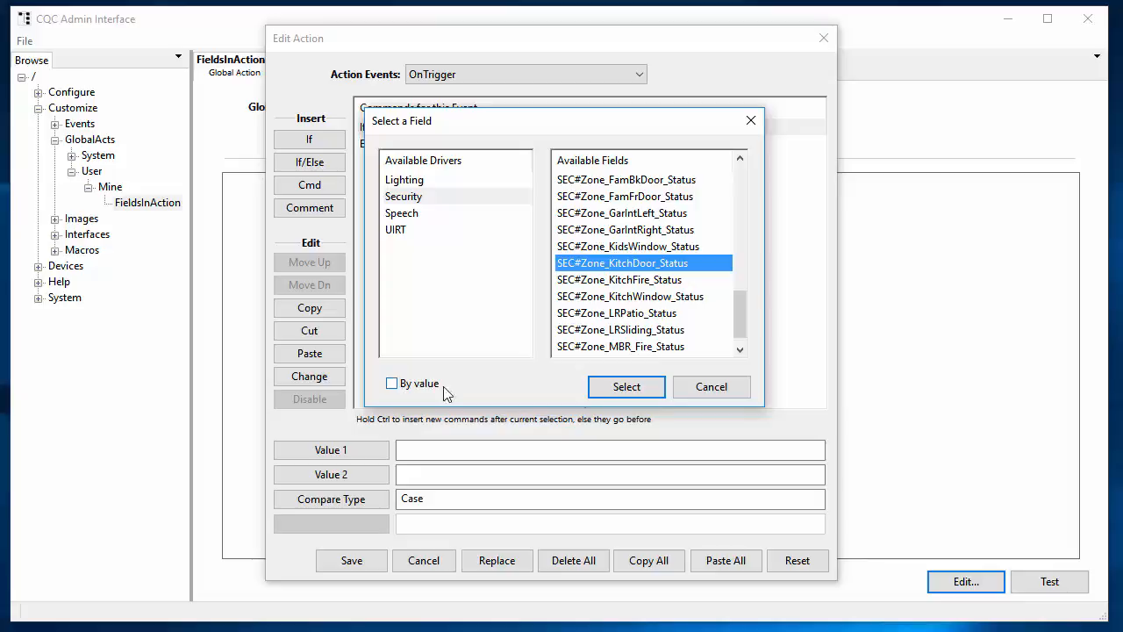
{"action": "left_click", "coordinate": [627, 389]}
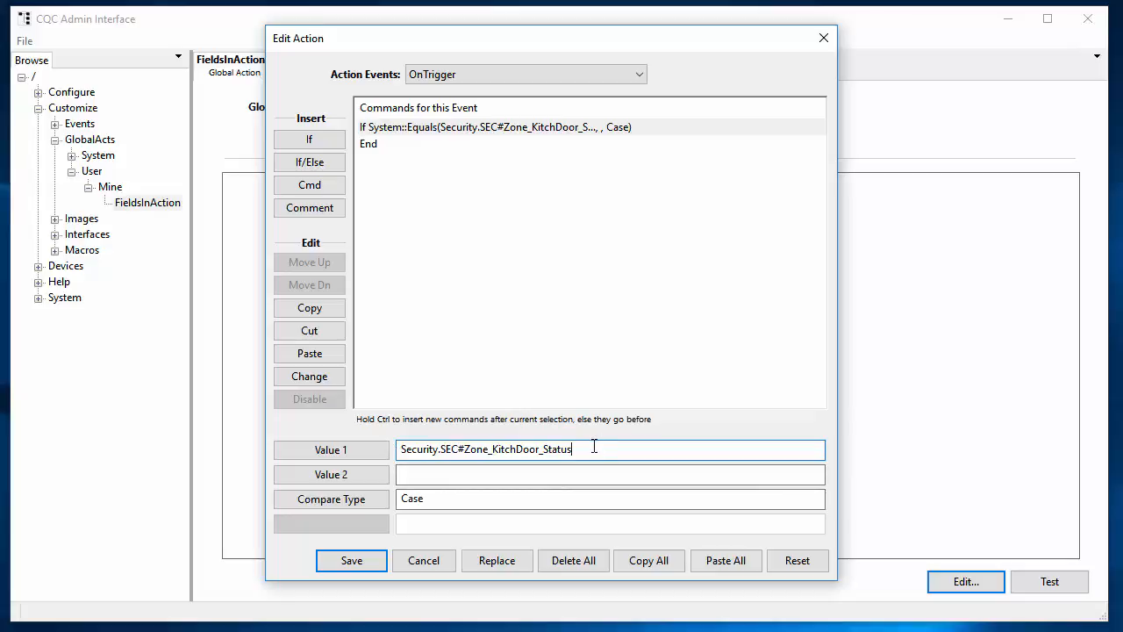
Step: Replace Value 1 with the kitchen door status field inserted by value, as $(Security.SEC#Zone_KitchDoor_Status)
{"action": "left_click_drag", "start_coordinate": [594, 449], "coordinate": [130, 408]}
{"action": "right_click", "coordinate": [422, 448]}
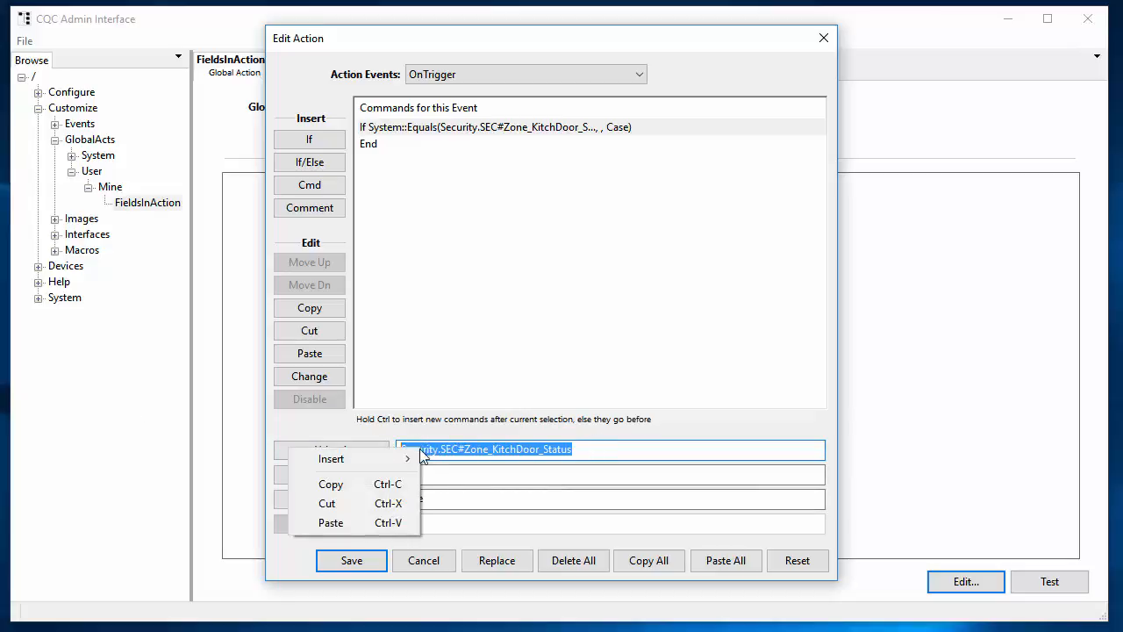
{"action": "mouse_move", "coordinate": [376, 464]}
{"action": "left_click", "coordinate": [227, 472]}
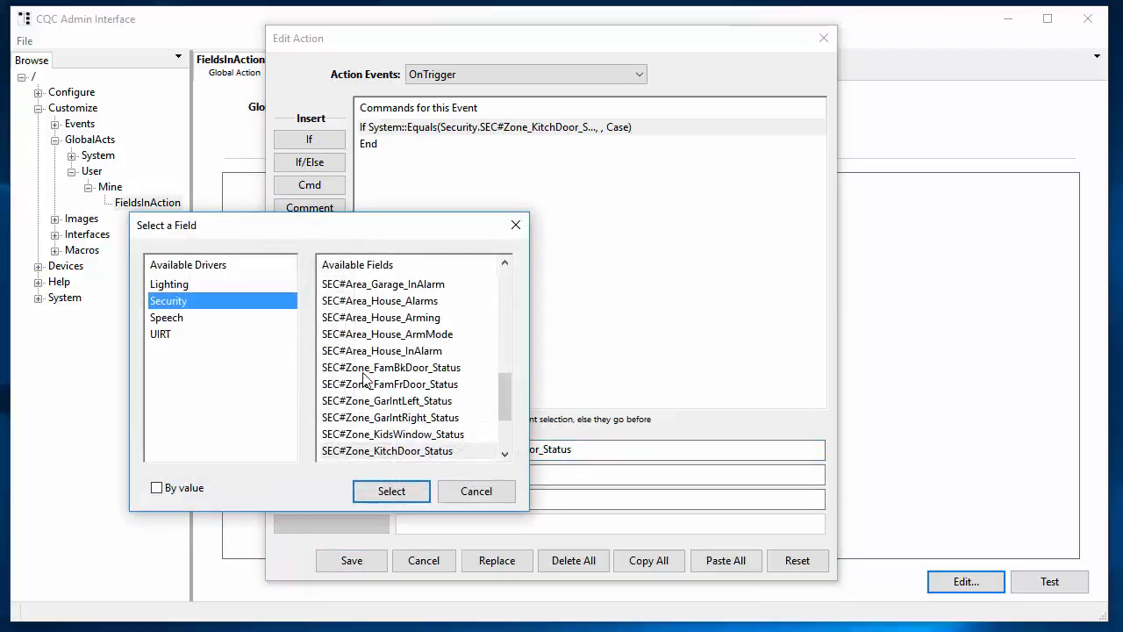
{"action": "scroll", "coordinate": [447, 353], "scroll_direction": "down", "scroll_amount": 2}
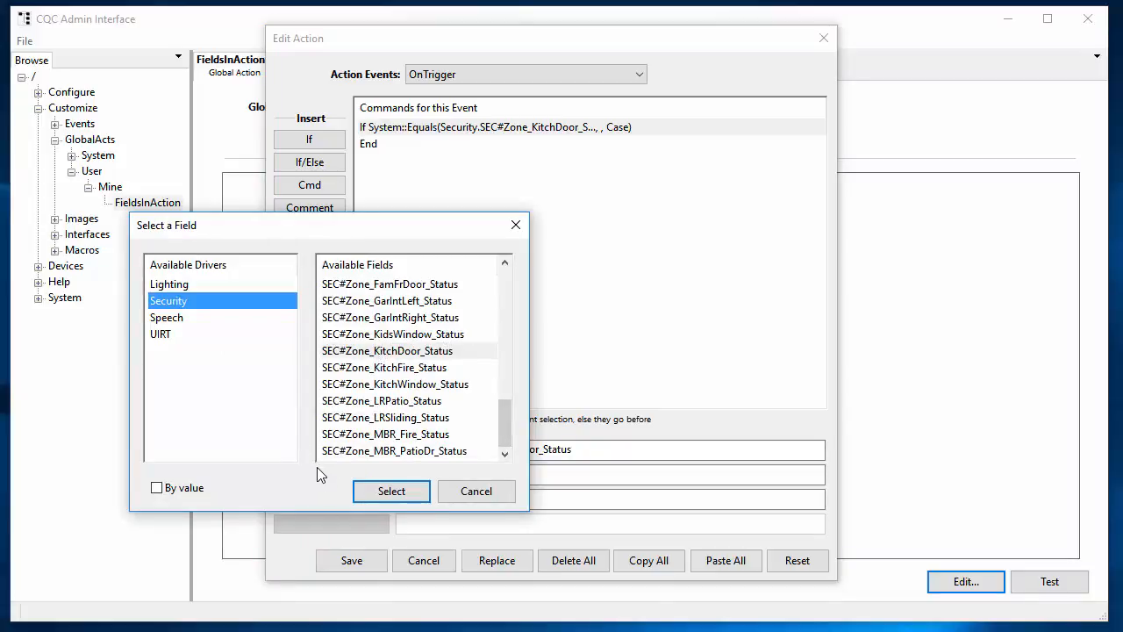
{"action": "left_click", "coordinate": [182, 488]}
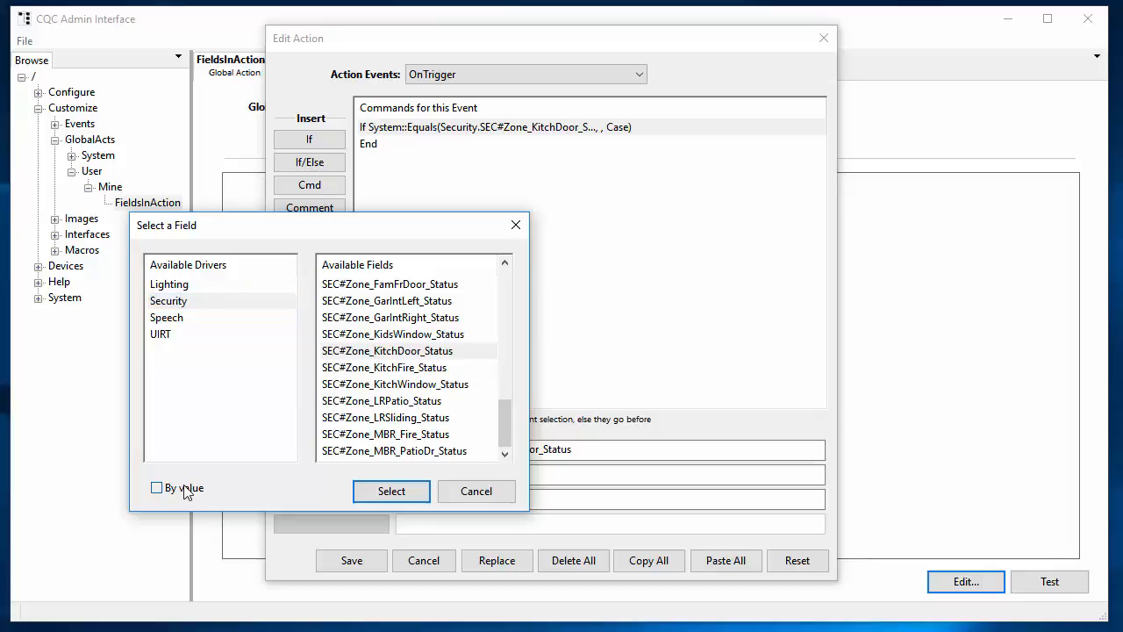
{"action": "left_click", "coordinate": [391, 491]}
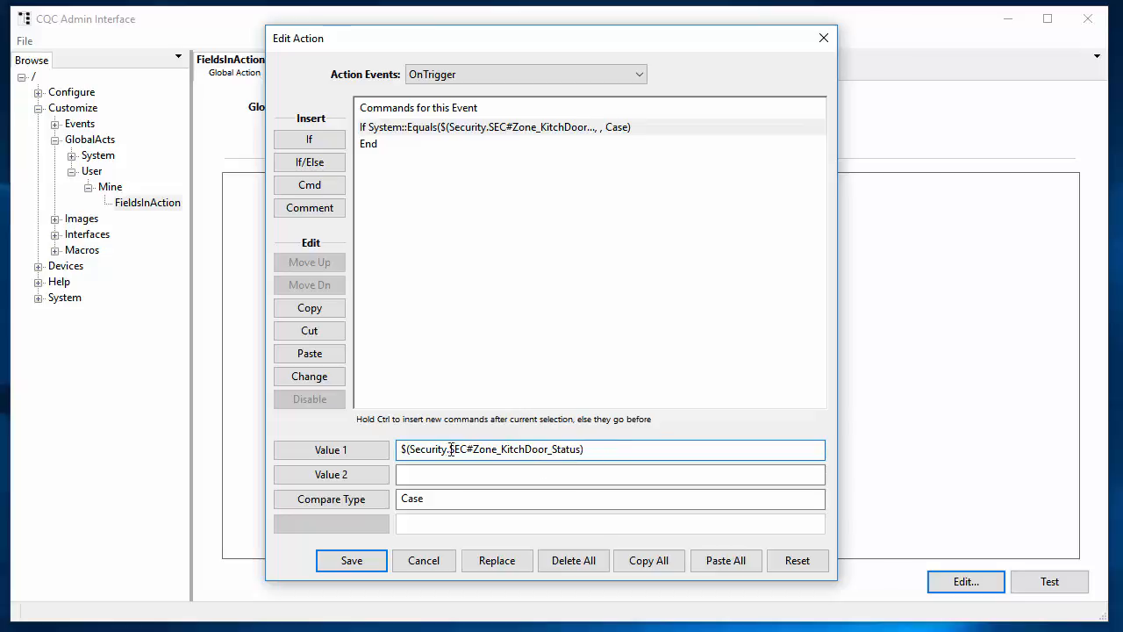
Step: Set Value 2 of the Equals condition to Secure
{"action": "left_click_drag", "start_coordinate": [399, 451], "coordinate": [596, 459]}
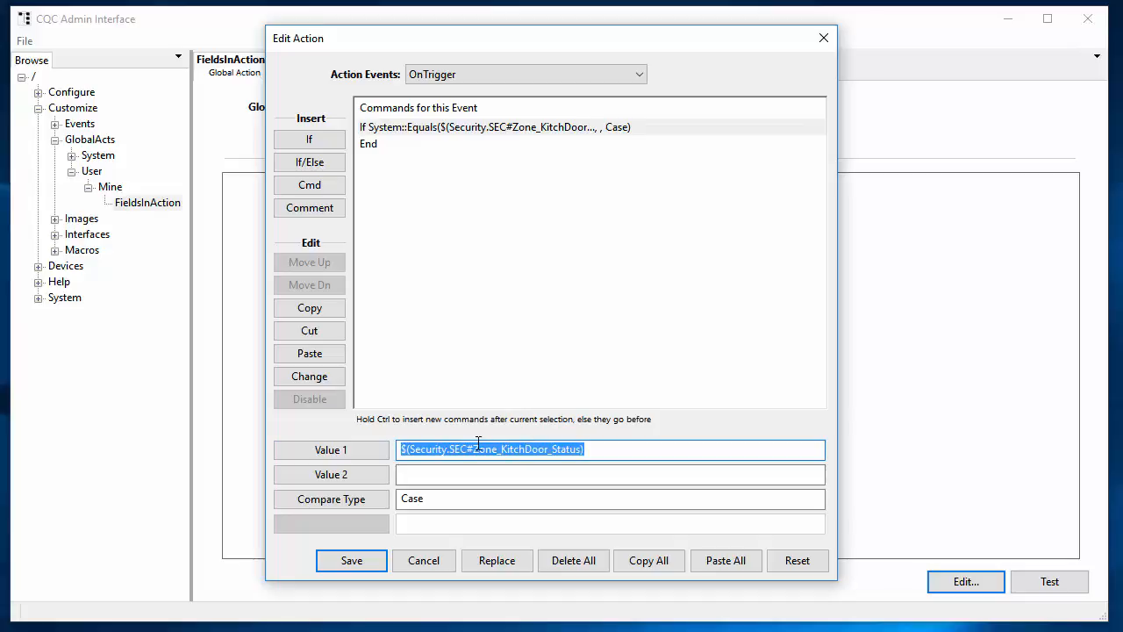
{"action": "left_click", "coordinate": [479, 470]}
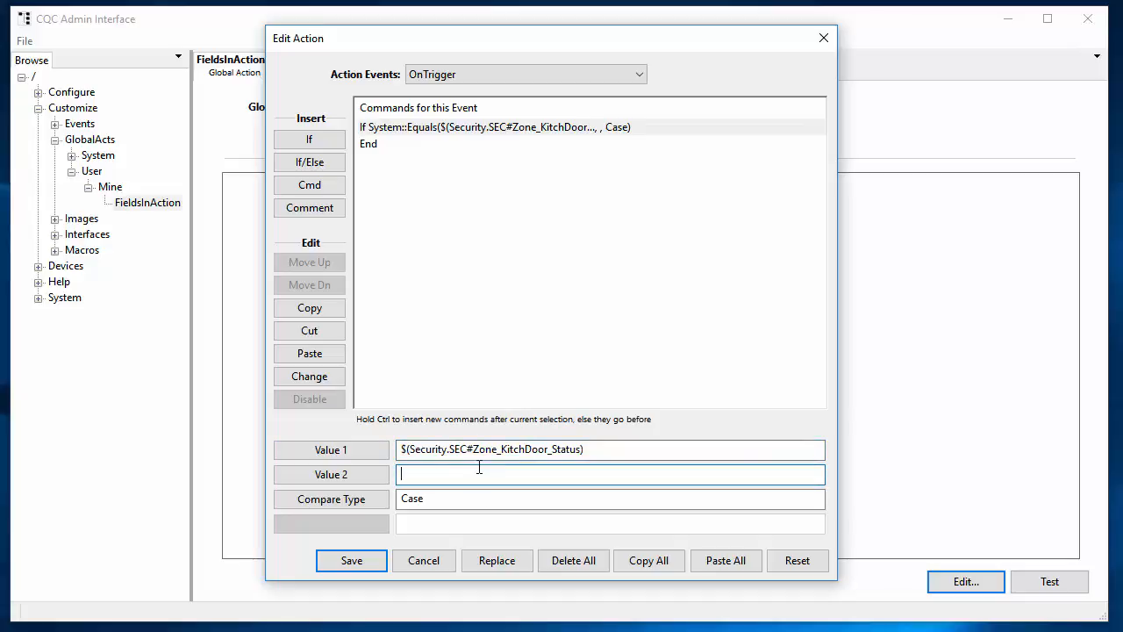
{"action": "type", "text": "Ready"}
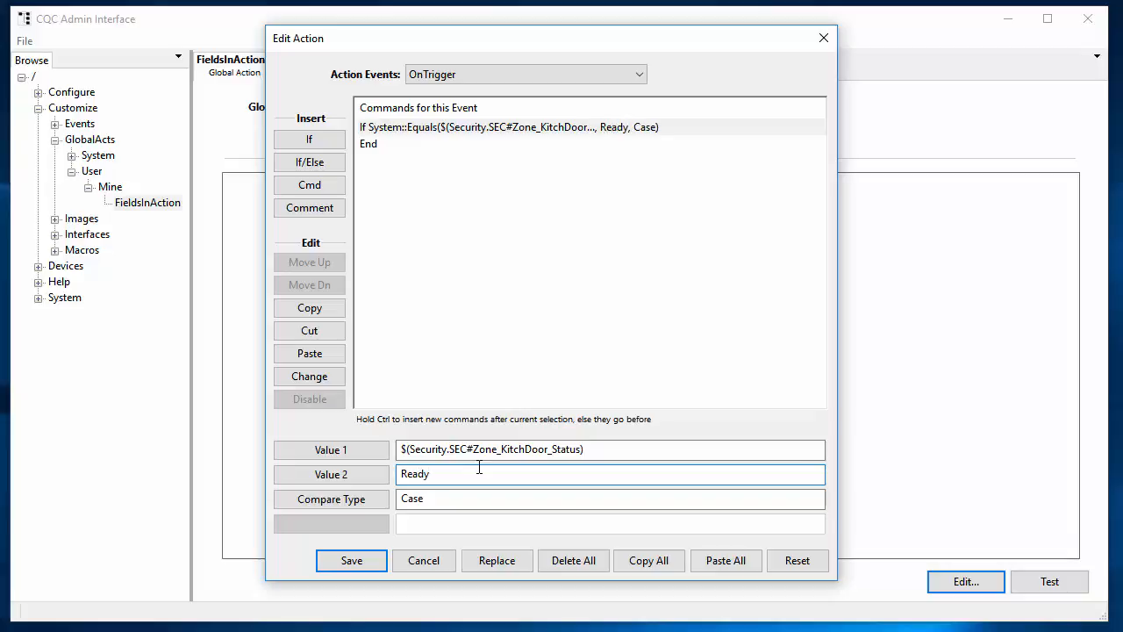
{"action": "key", "text": "BackSpace"}
{"action": "key", "text": "BackSpace"}
{"action": "key", "text": "BackSpace"}
{"action": "key", "text": "BackSpace"}
{"action": "key", "text": "BackSpace"}
{"action": "type", "text": "Secure"}
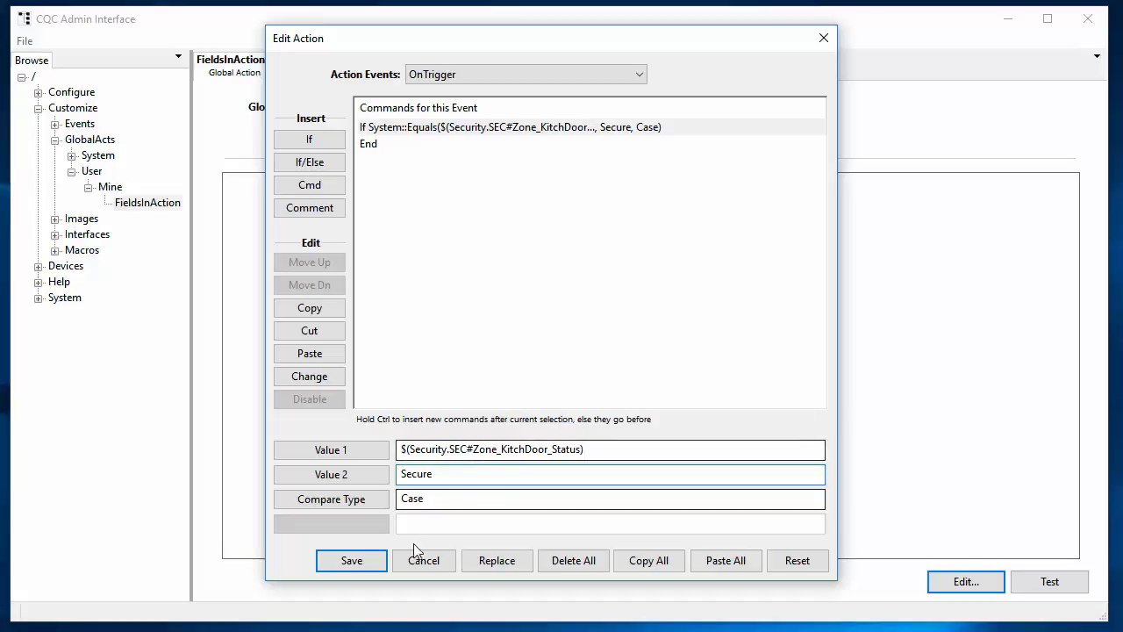
Step: Insert the comment "It is secure" inside the If block and save the action
{"action": "left_click", "coordinate": [377, 144]}
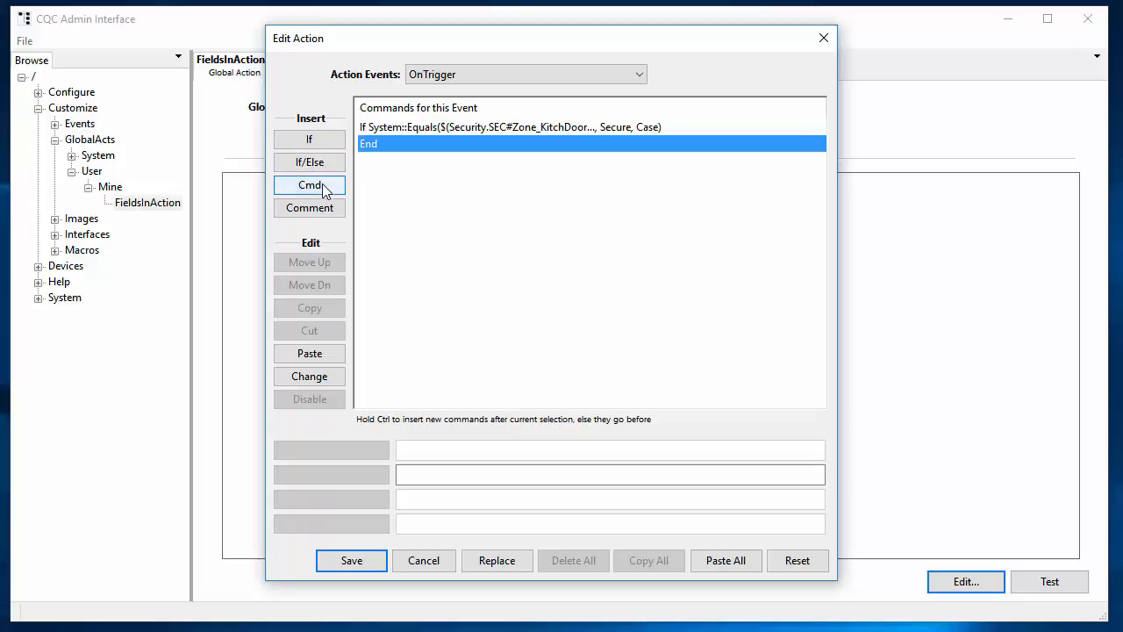
{"action": "left_click", "coordinate": [310, 208]}
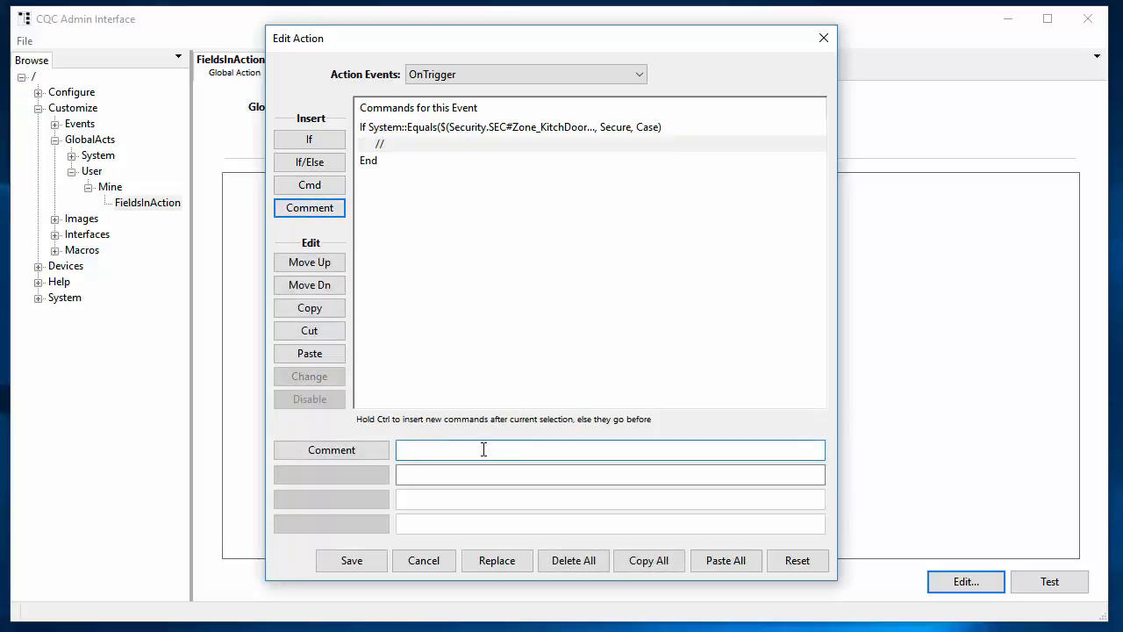
{"action": "type", "text": "It is secure"}
{"action": "left_click", "coordinate": [352, 561]}
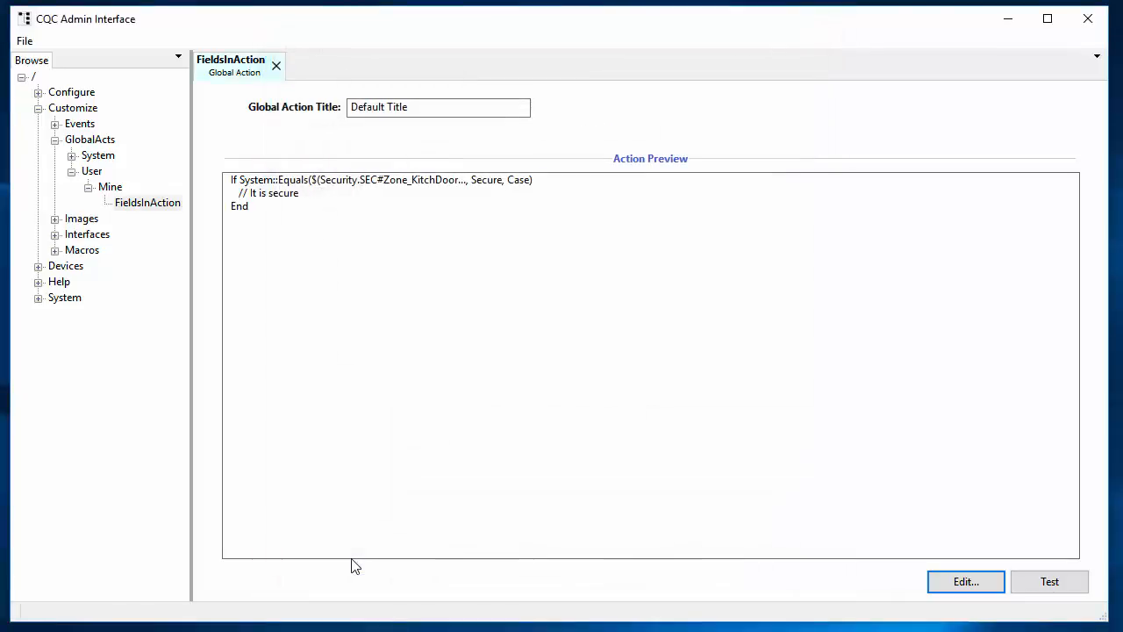
Step: Test-run the global action without parameters in an enlarged test window, check the trace output, and close the window
{"action": "left_click", "coordinate": [1050, 584]}
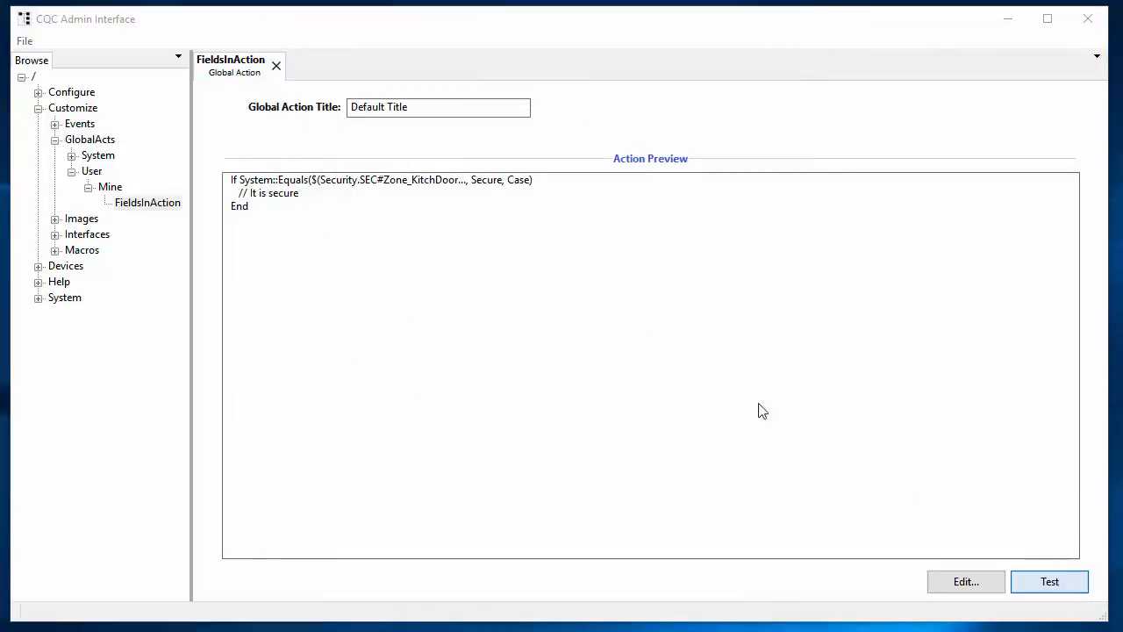
{"action": "left_click_drag", "start_coordinate": [158, 70], "coordinate": [373, 78]}
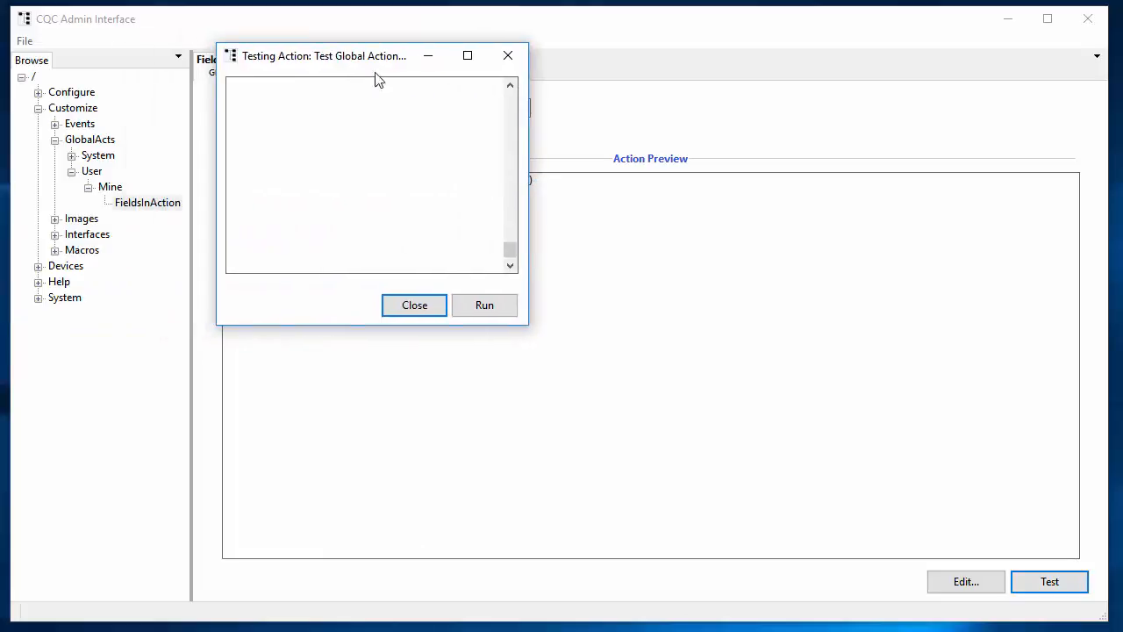
{"action": "left_click_drag", "start_coordinate": [526, 326], "coordinate": [709, 431]}
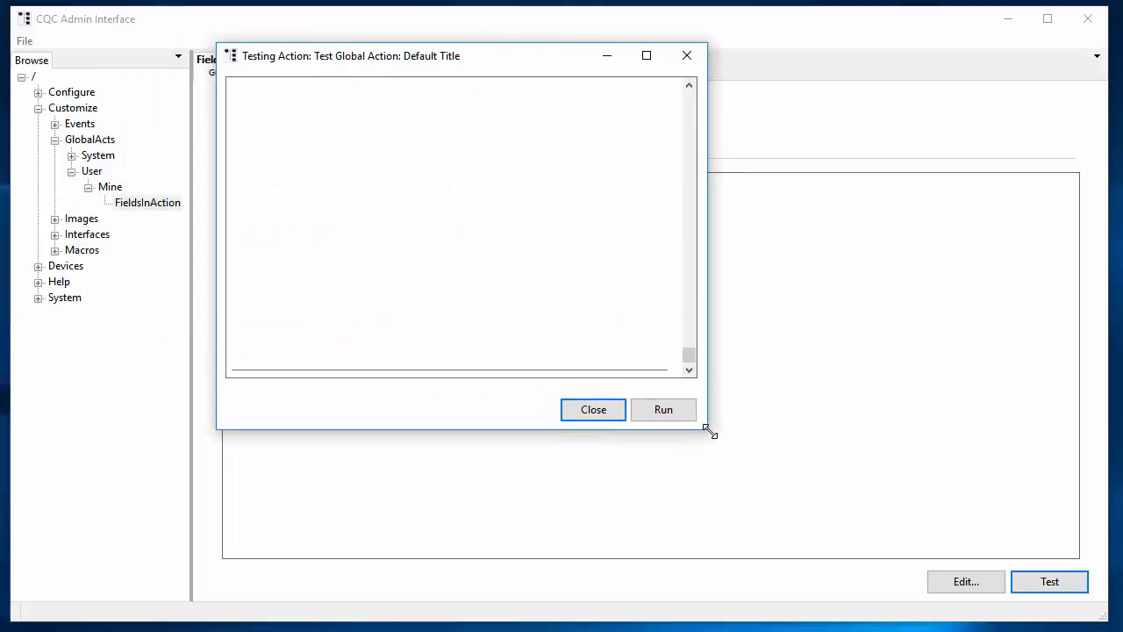
{"action": "left_click", "coordinate": [681, 414]}
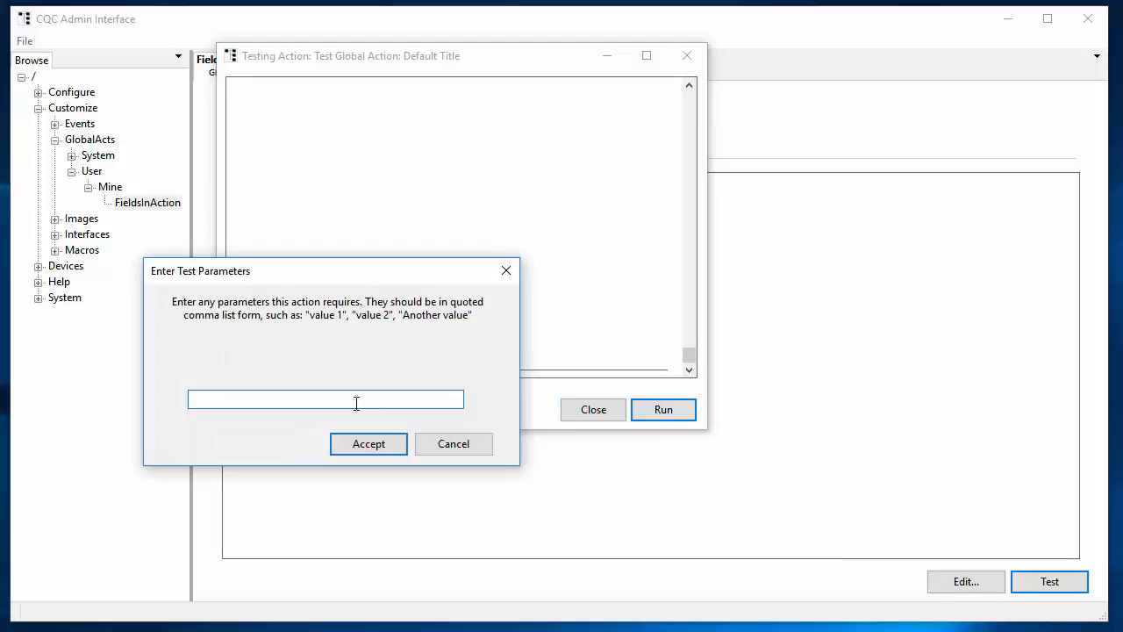
{"action": "left_click", "coordinate": [367, 449]}
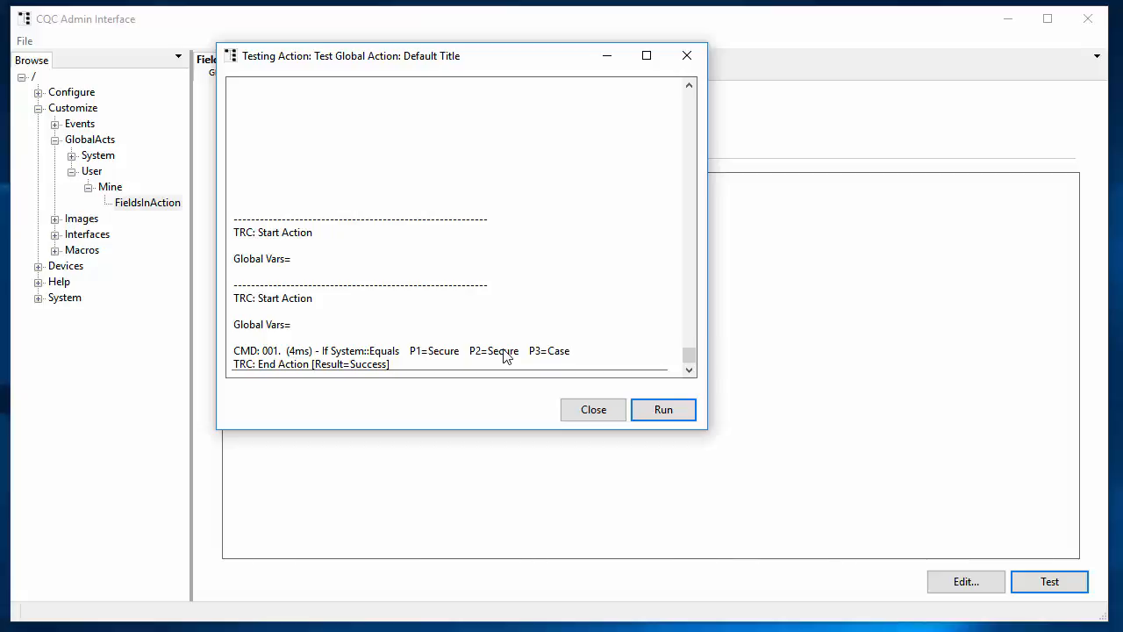
{"action": "left_click", "coordinate": [594, 409]}
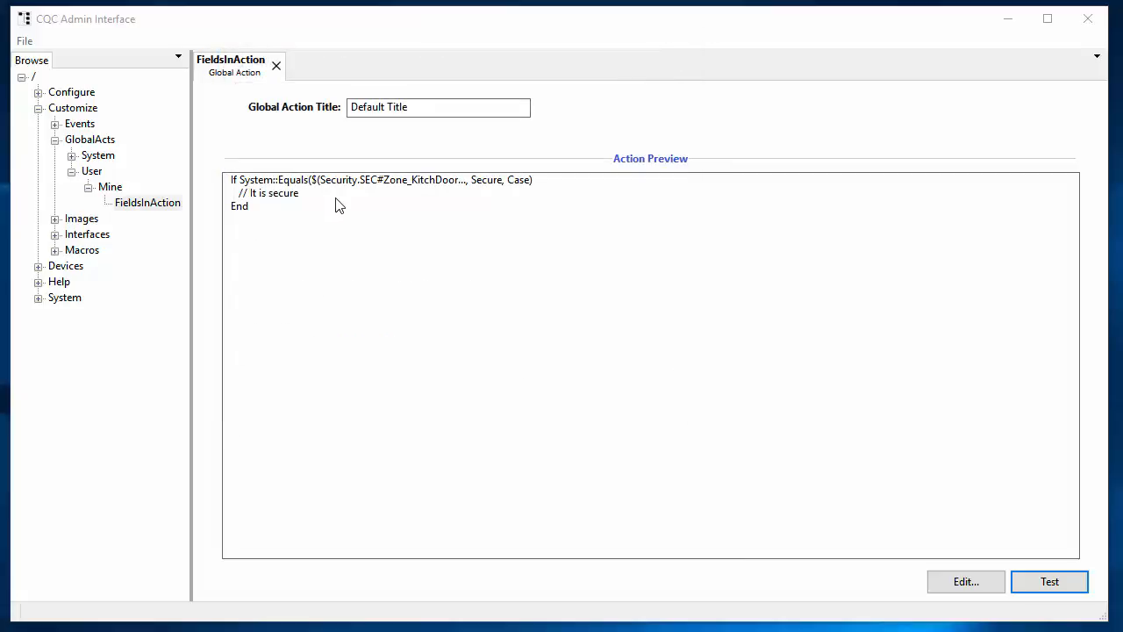
Step: Reopen the action for editing and delete the "It is secure" comment from the If block
{"action": "left_click", "coordinate": [973, 586]}
{"action": "left_click", "coordinate": [441, 149]}
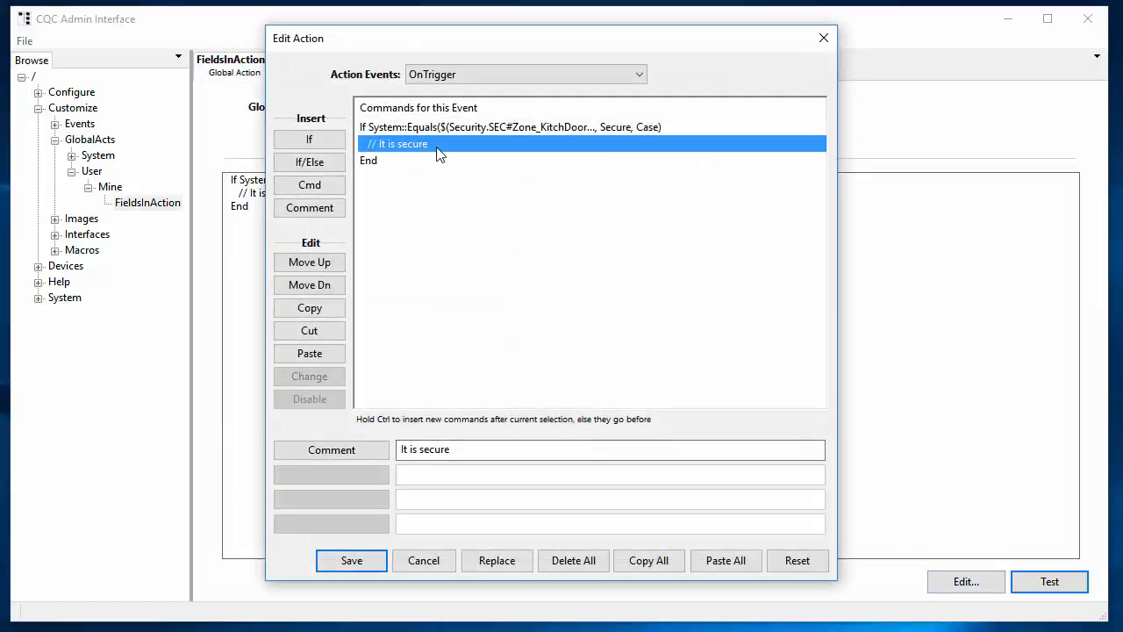
{"action": "key", "text": "Delete"}
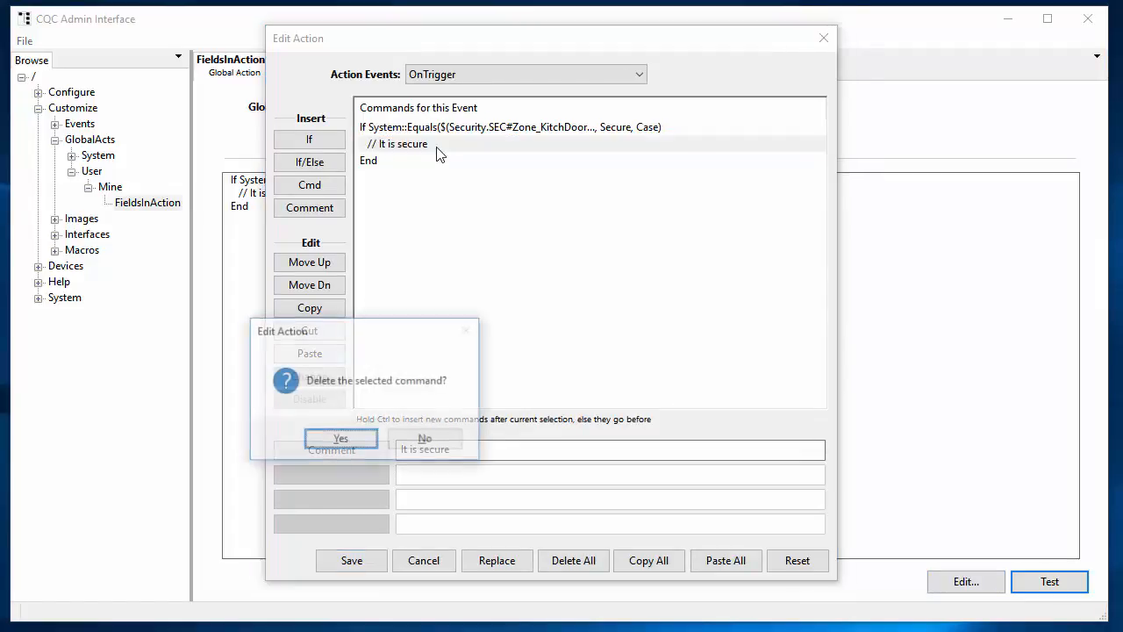
{"action": "left_click", "coordinate": [341, 439]}
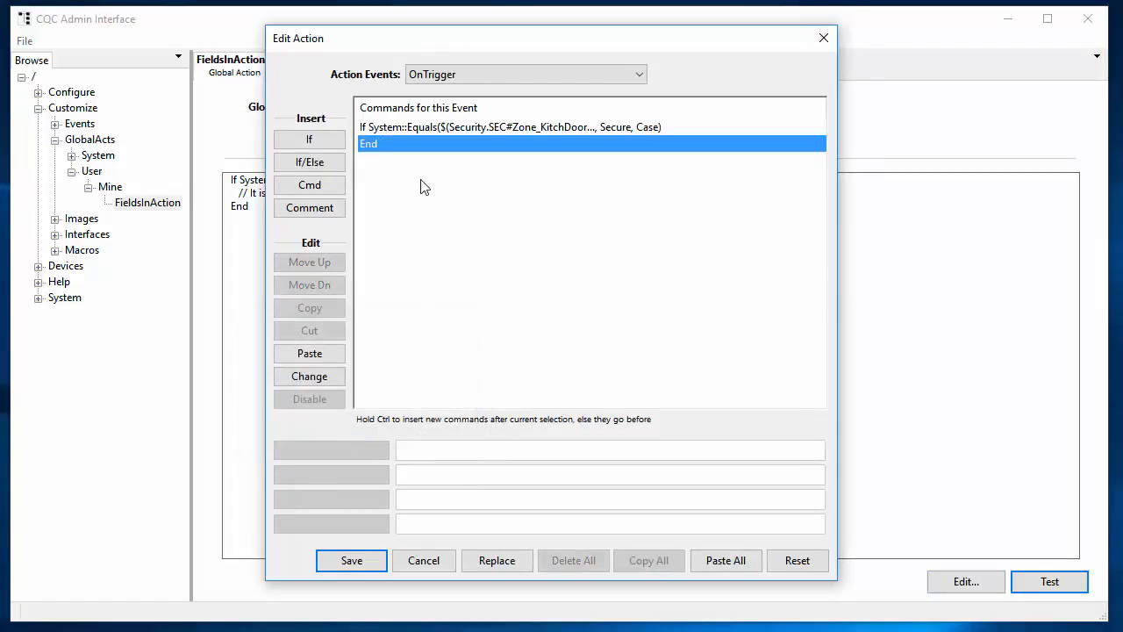
Step: Insert a Devices FieldWrite command inside the If block, before its End line
{"action": "left_click", "coordinate": [321, 186]}
{"action": "mouse_move", "coordinate": [309, 62]}
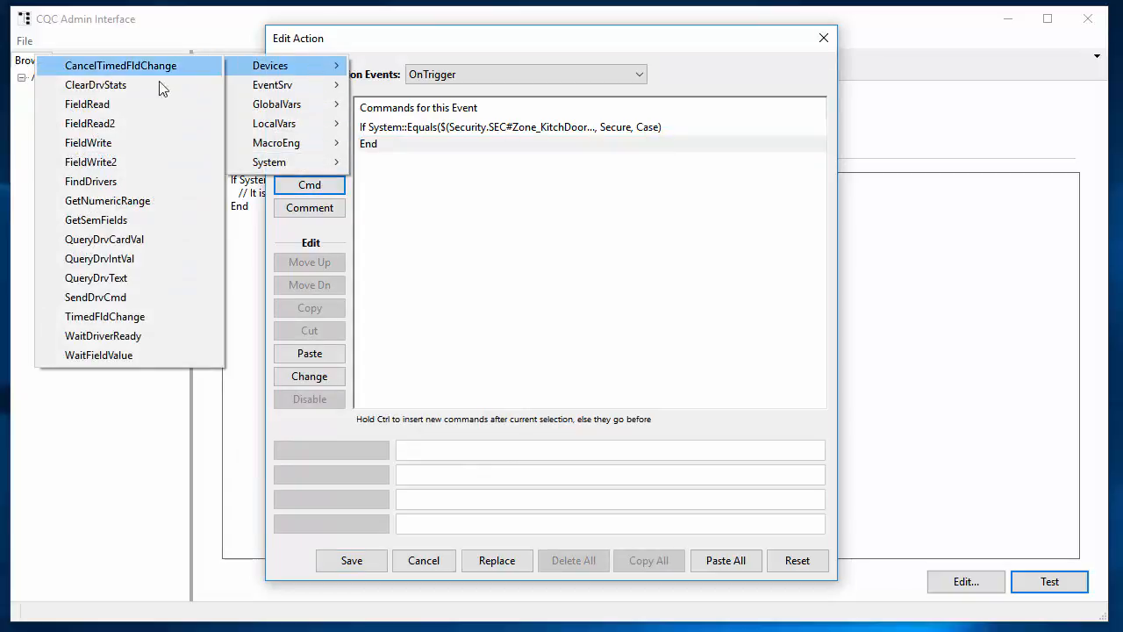
{"action": "left_click", "coordinate": [123, 142]}
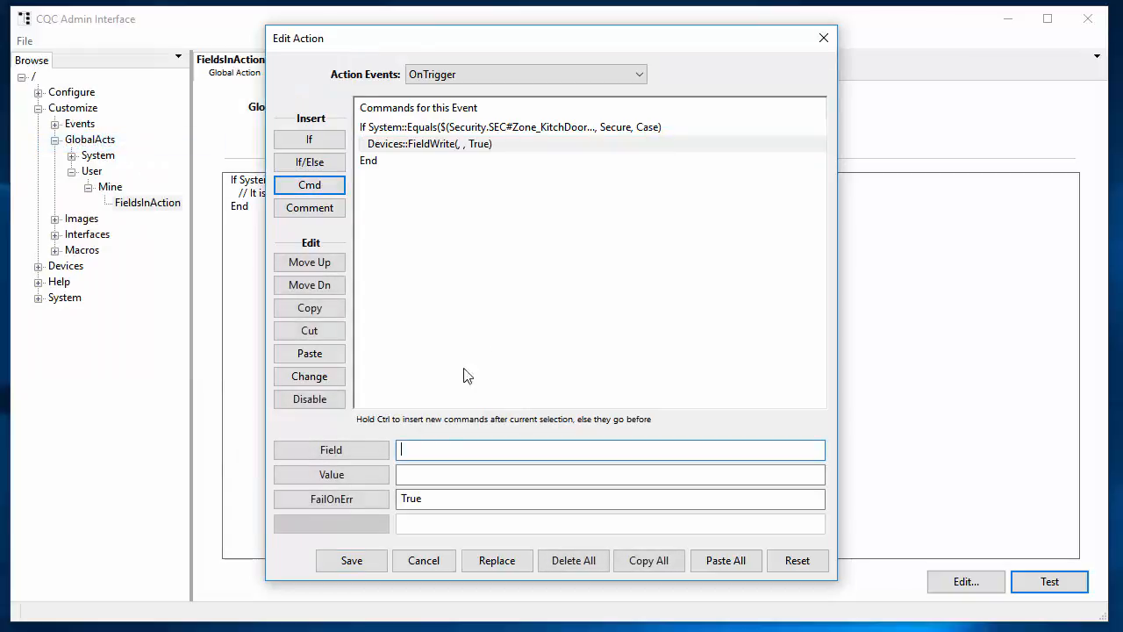
Step: Set the FieldWrite command's field to Lighting LGHT#Dim_KitchTbl and its value to 87
{"action": "left_click", "coordinate": [335, 451]}
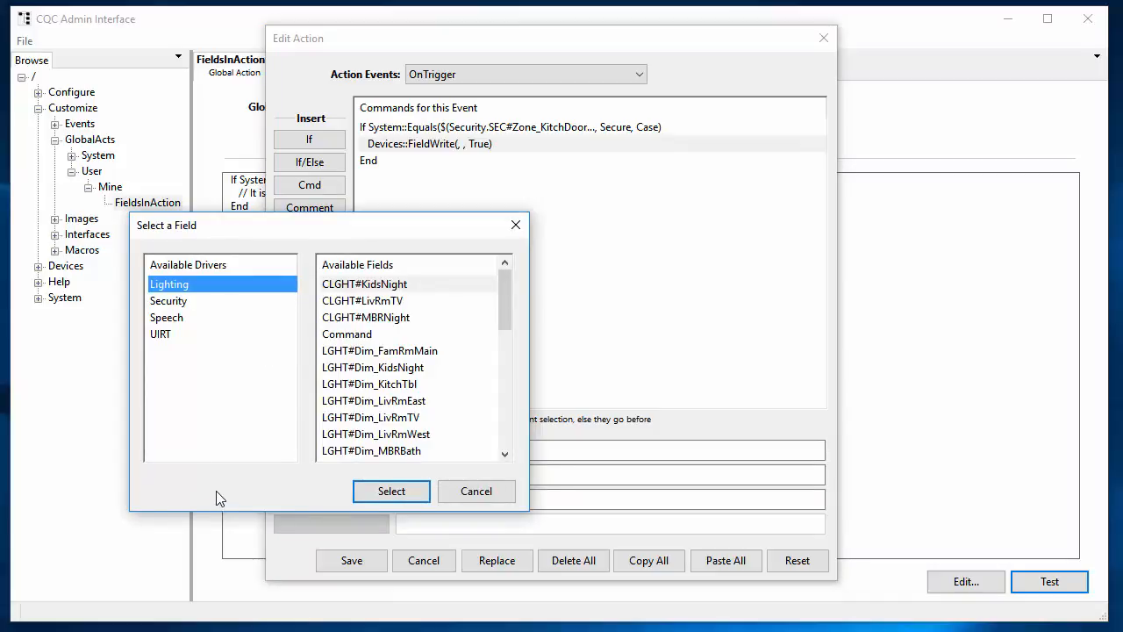
{"action": "left_click", "coordinate": [195, 302]}
{"action": "left_click", "coordinate": [193, 286]}
{"action": "left_click", "coordinate": [416, 391]}
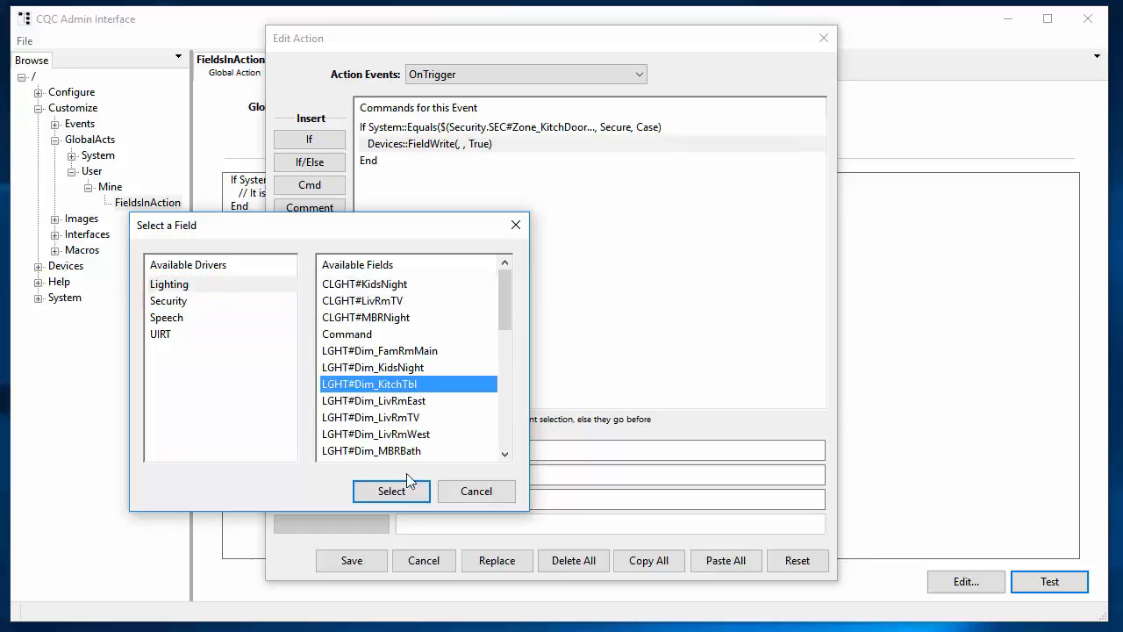
{"action": "left_click", "coordinate": [406, 486]}
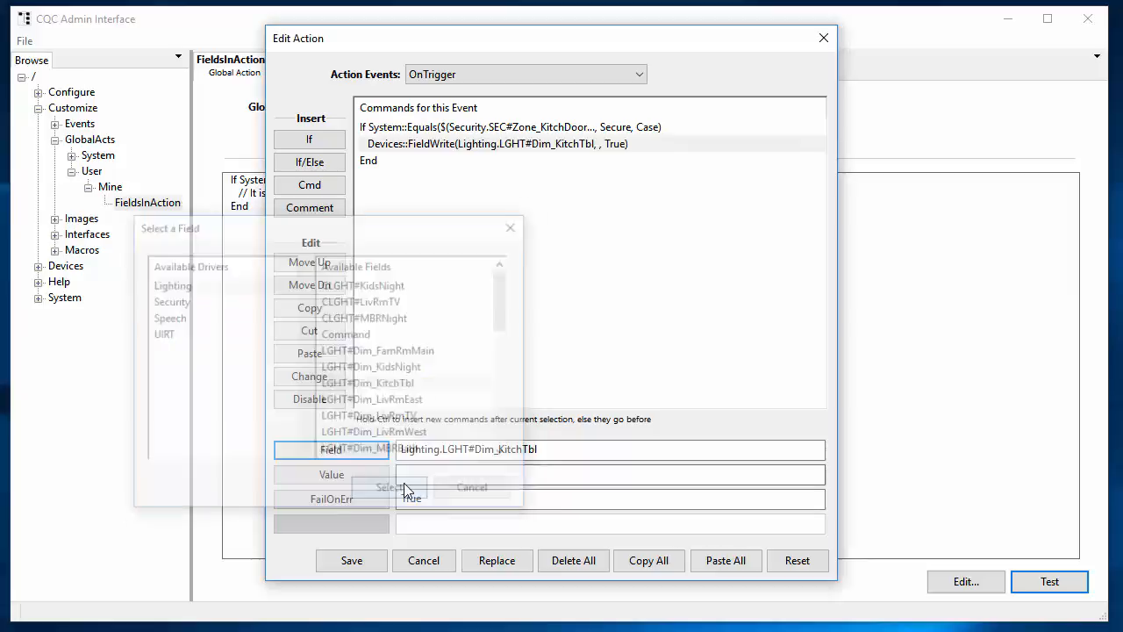
{"action": "left_click", "coordinate": [332, 475]}
{"action": "left_click_drag", "start_coordinate": [236, 352], "coordinate": [378, 377]}
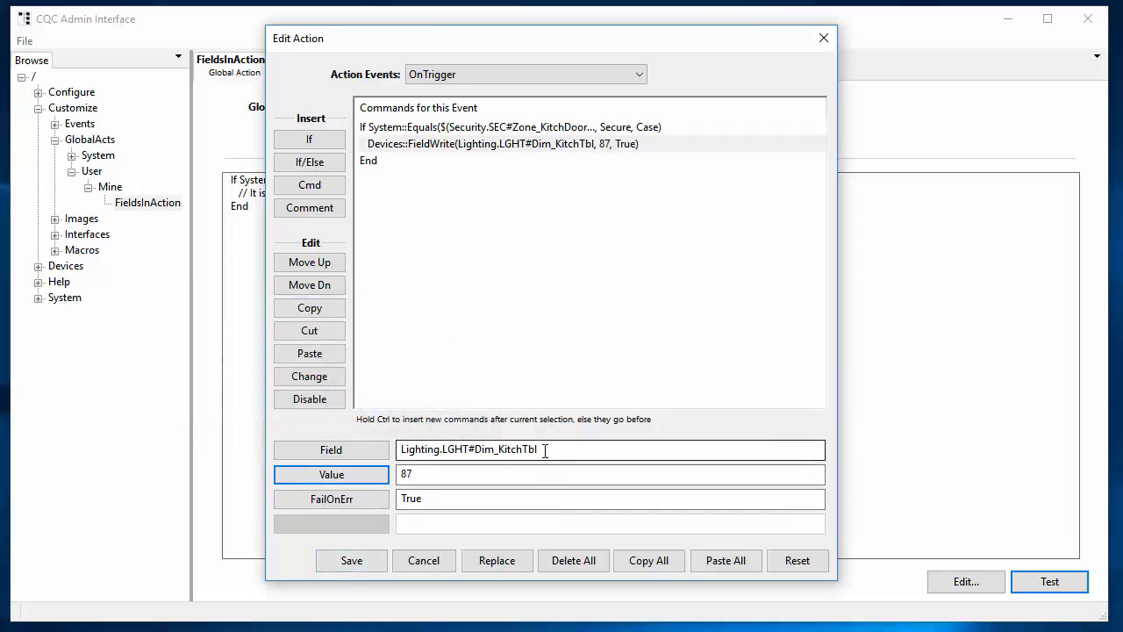
Step: Point the FieldWrite command to the Lighting field LGHT#Sw_KitchTbl with the value True, and save the action
{"action": "left_click", "coordinate": [334, 450]}
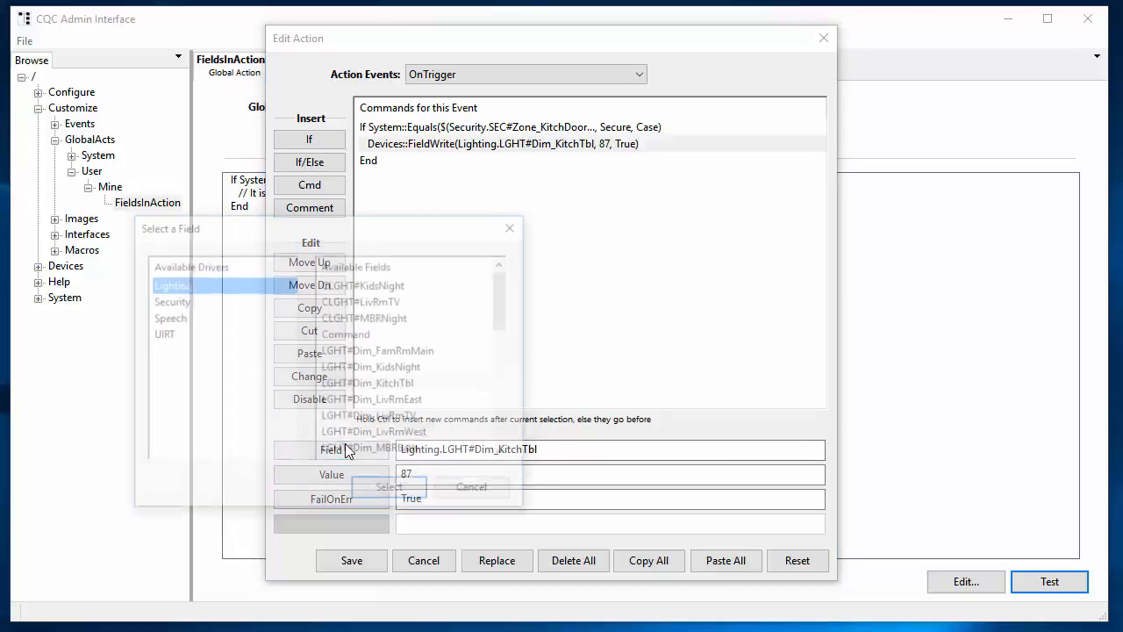
{"action": "scroll", "coordinate": [443, 432], "scroll_direction": "down", "scroll_amount": 5}
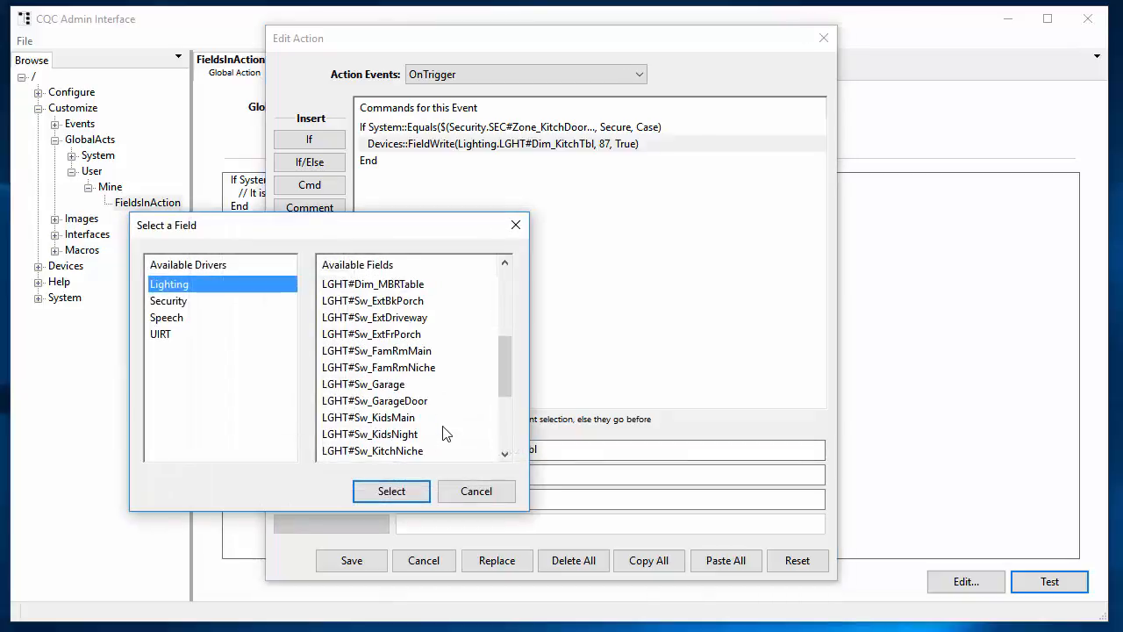
{"action": "left_click", "coordinate": [397, 352]}
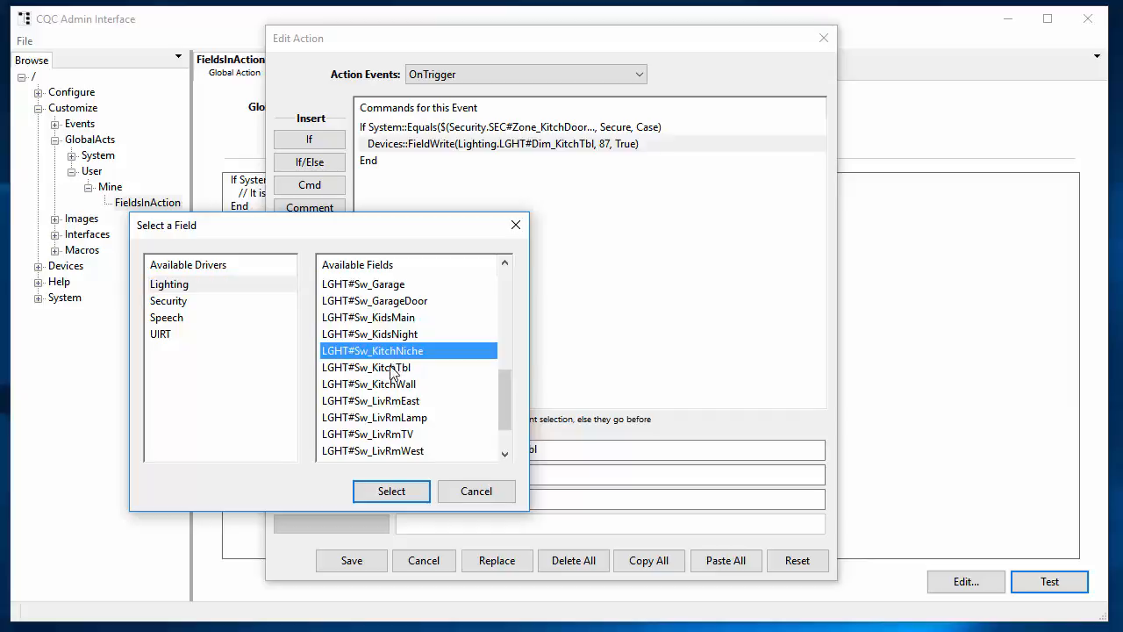
{"action": "left_click", "coordinate": [397, 368]}
{"action": "left_click", "coordinate": [392, 490]}
{"action": "left_click", "coordinate": [354, 472]}
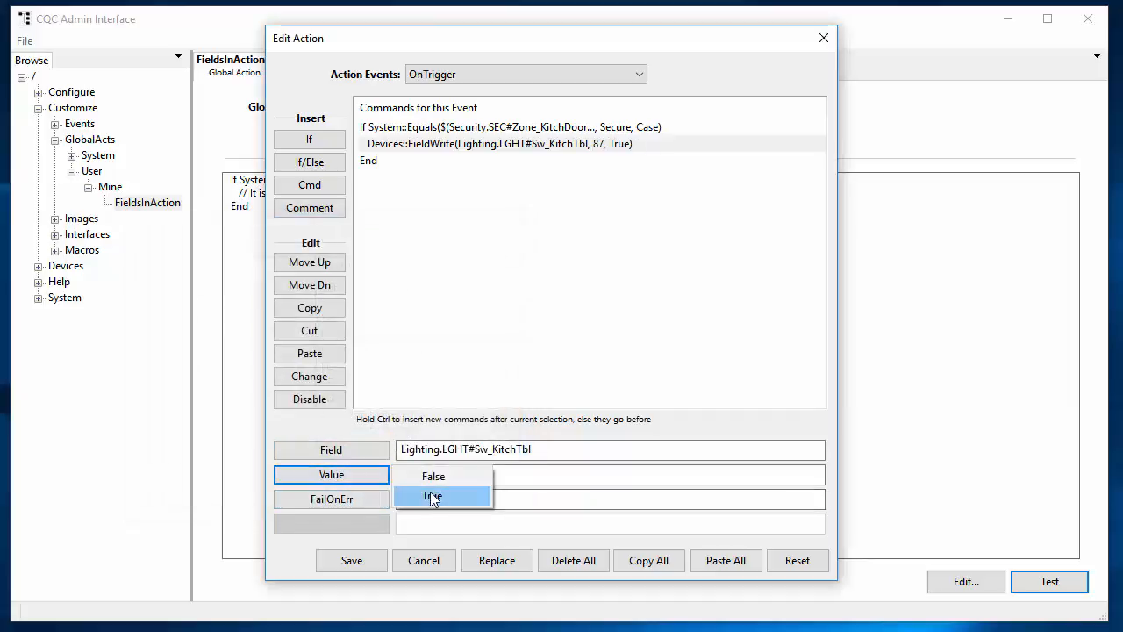
{"action": "left_click", "coordinate": [430, 493]}
{"action": "left_click", "coordinate": [355, 564]}
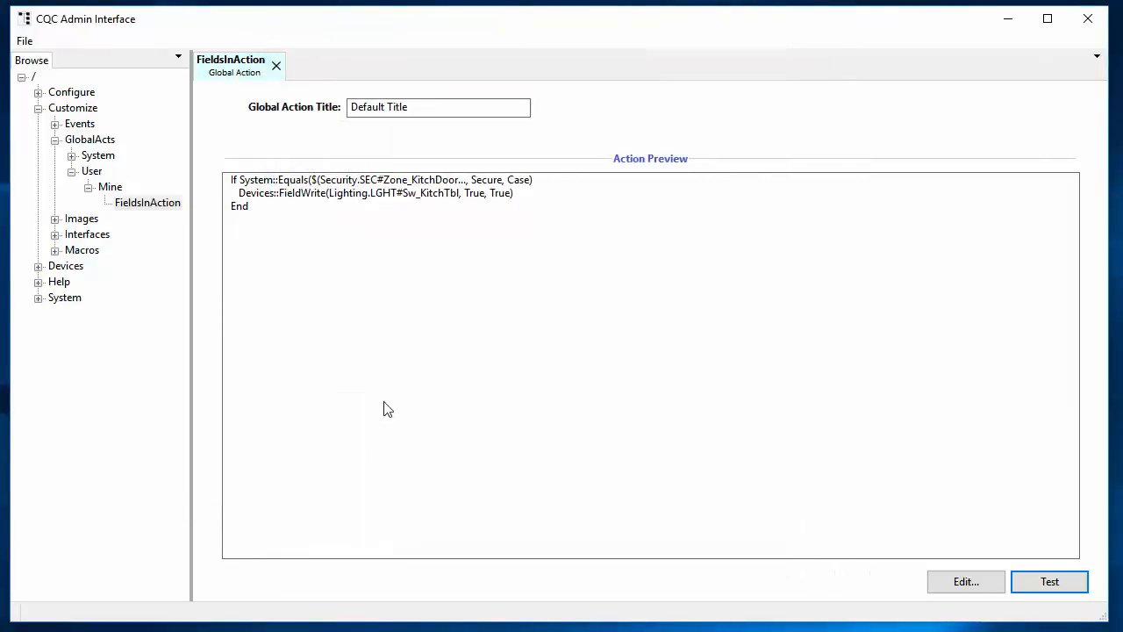
Step: Test-run the global action without parameters, check the FieldWrite line in the trace output, and close the test window
{"action": "left_click", "coordinate": [1049, 584]}
{"action": "left_click", "coordinate": [663, 409]}
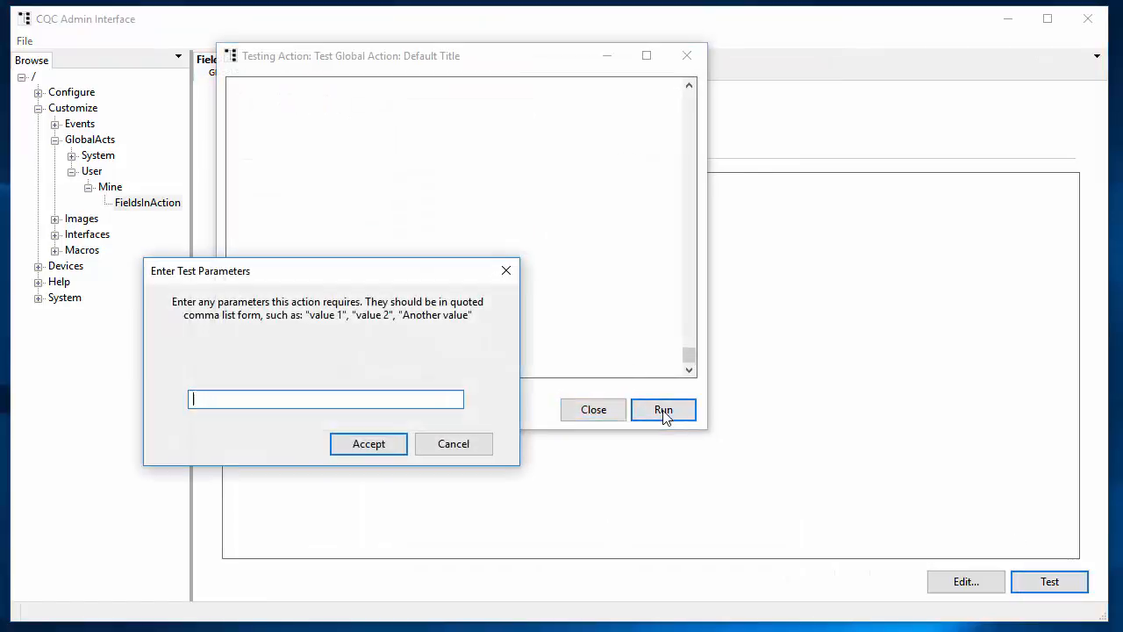
{"action": "left_click", "coordinate": [382, 445]}
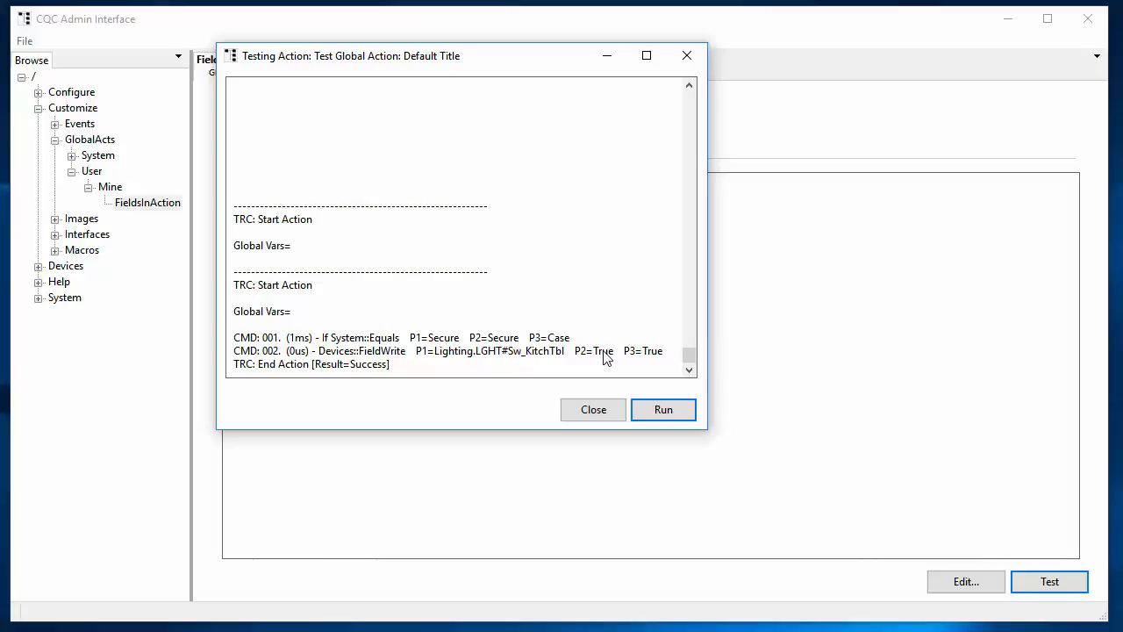
{"action": "left_click", "coordinate": [597, 414]}
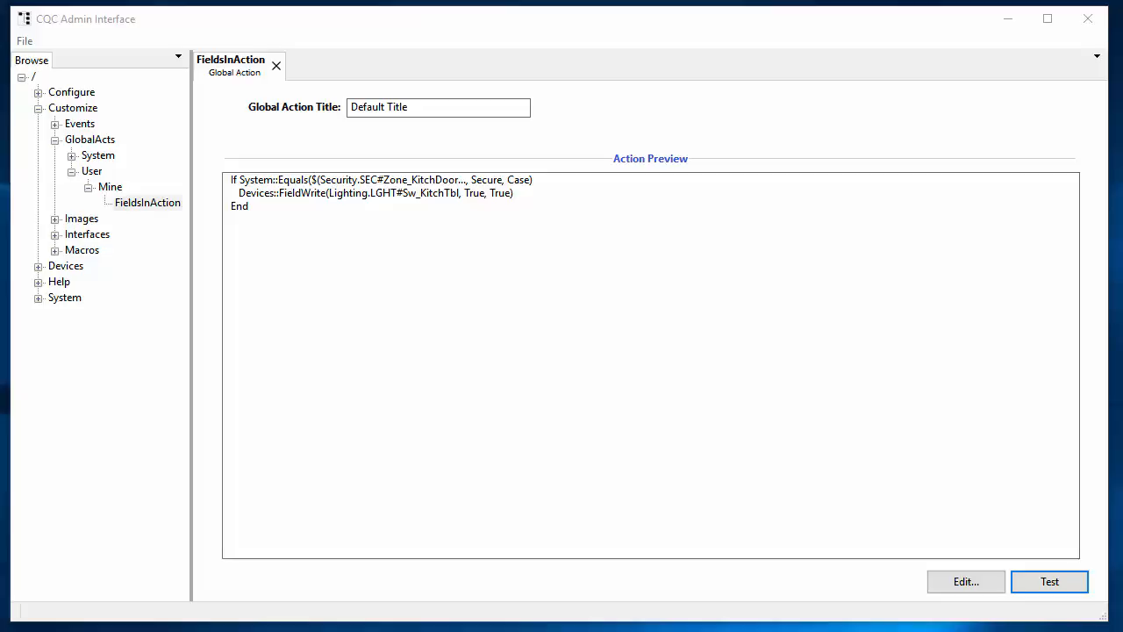
Step: Reopen the action for editing and delete all of its commands
{"action": "left_click", "coordinate": [967, 583]}
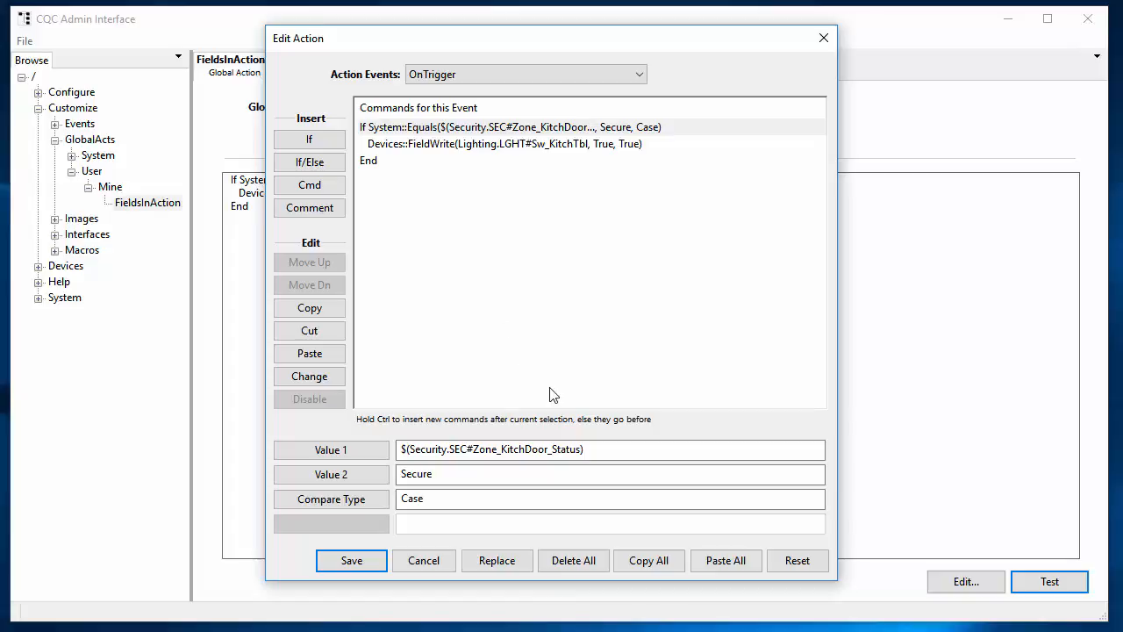
{"action": "left_click", "coordinate": [574, 560]}
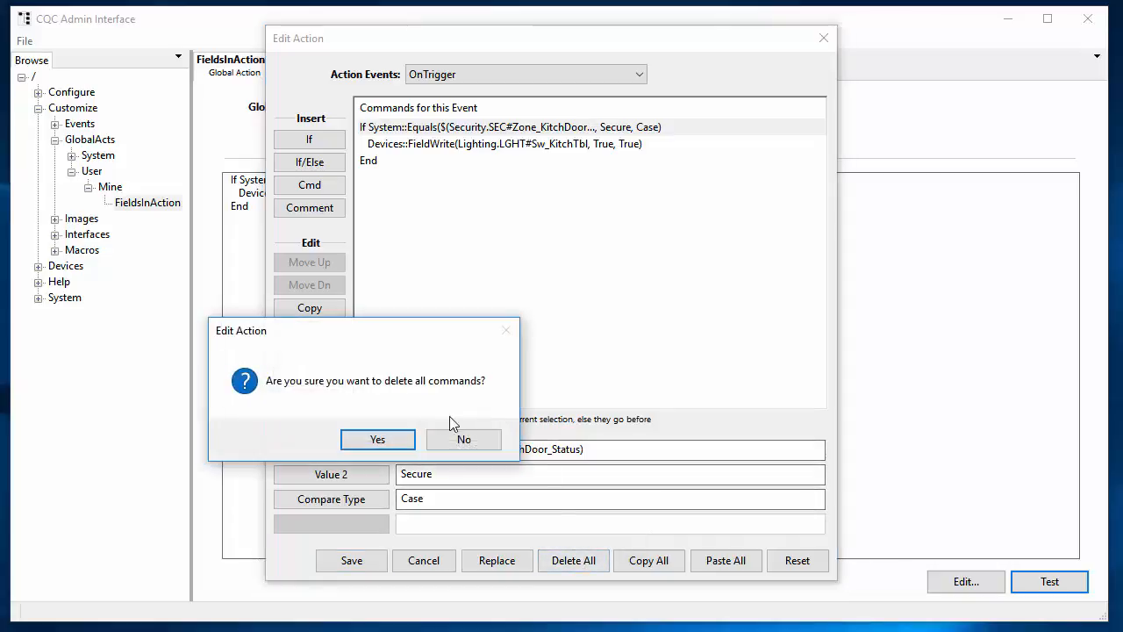
{"action": "left_click", "coordinate": [383, 445]}
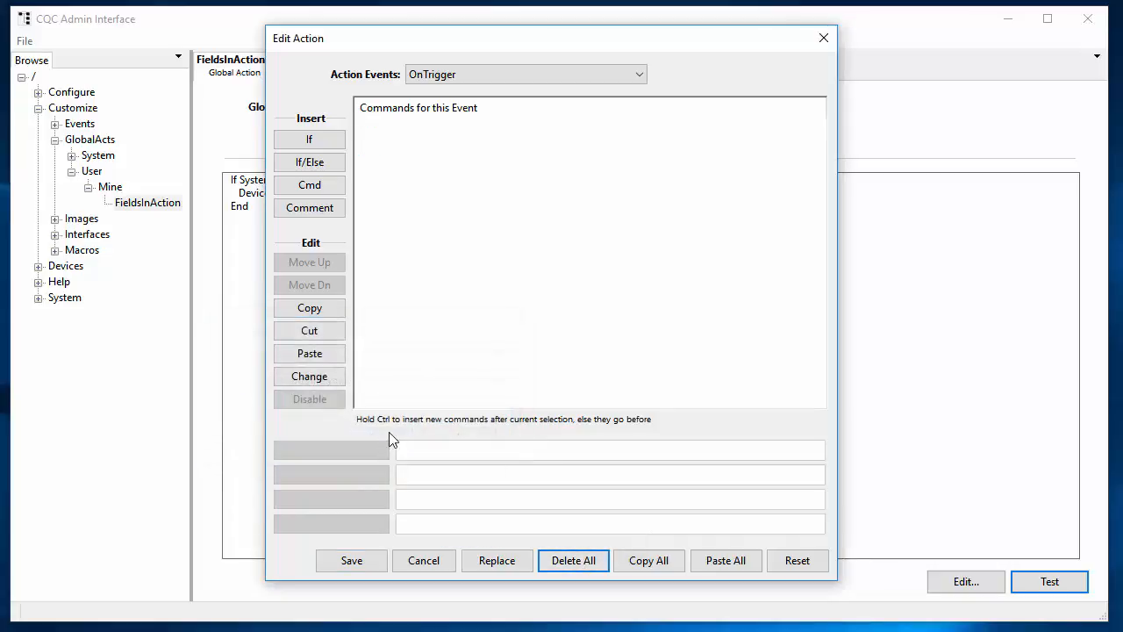
Step: Insert a LocalVars SetVariable command into the empty OnTrigger event
{"action": "left_click", "coordinate": [329, 193]}
{"action": "mouse_move", "coordinate": [309, 127]}
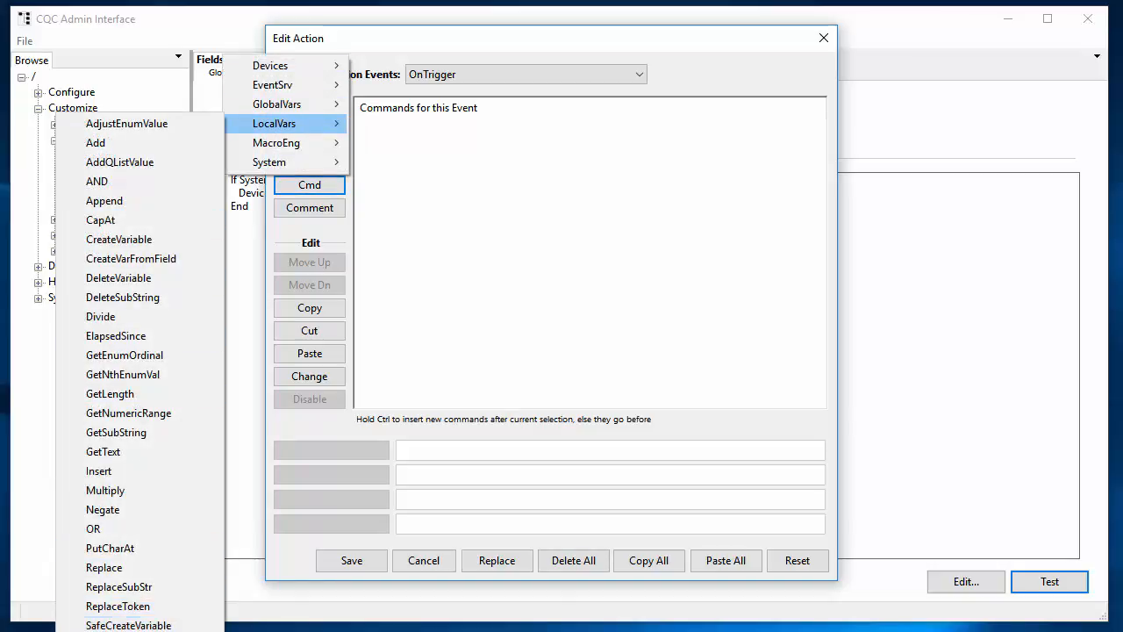
{"action": "left_click", "coordinate": [123, 631]}
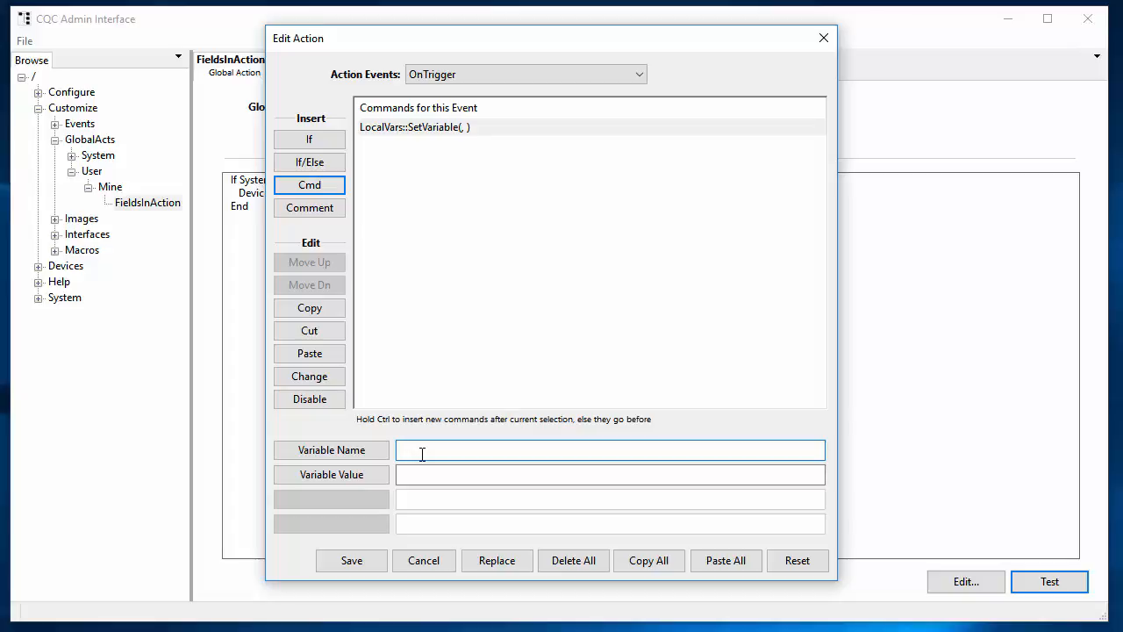
Step: Add a personal variable named LVar:CurValue and insert it by name as the SetVariable command's variable name
{"action": "left_click", "coordinate": [379, 451]}
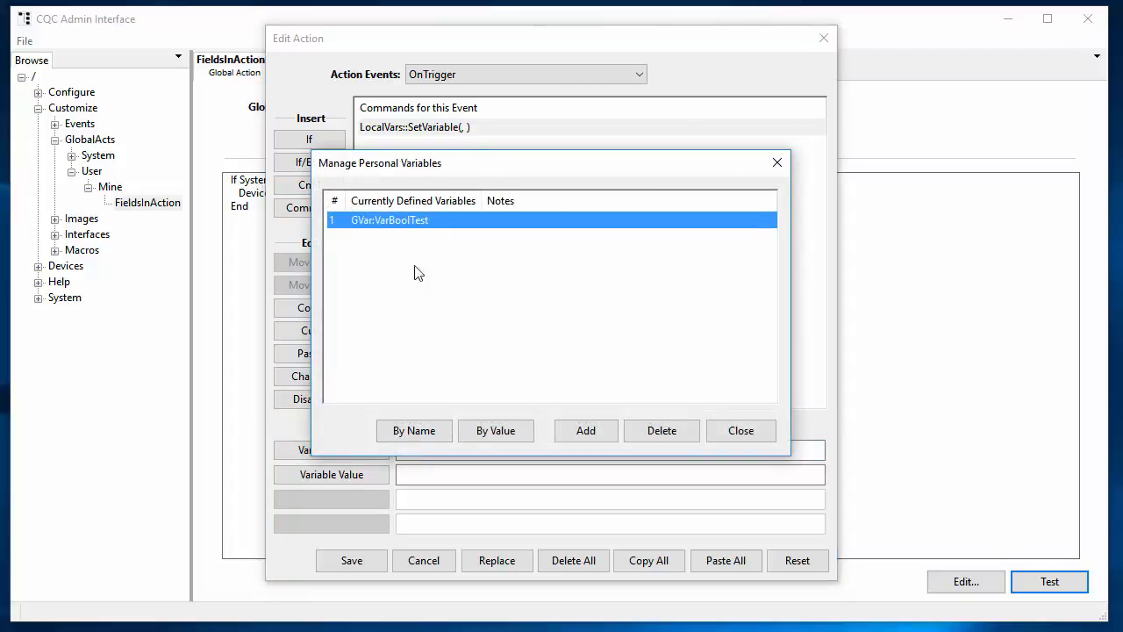
{"action": "left_click", "coordinate": [596, 432]}
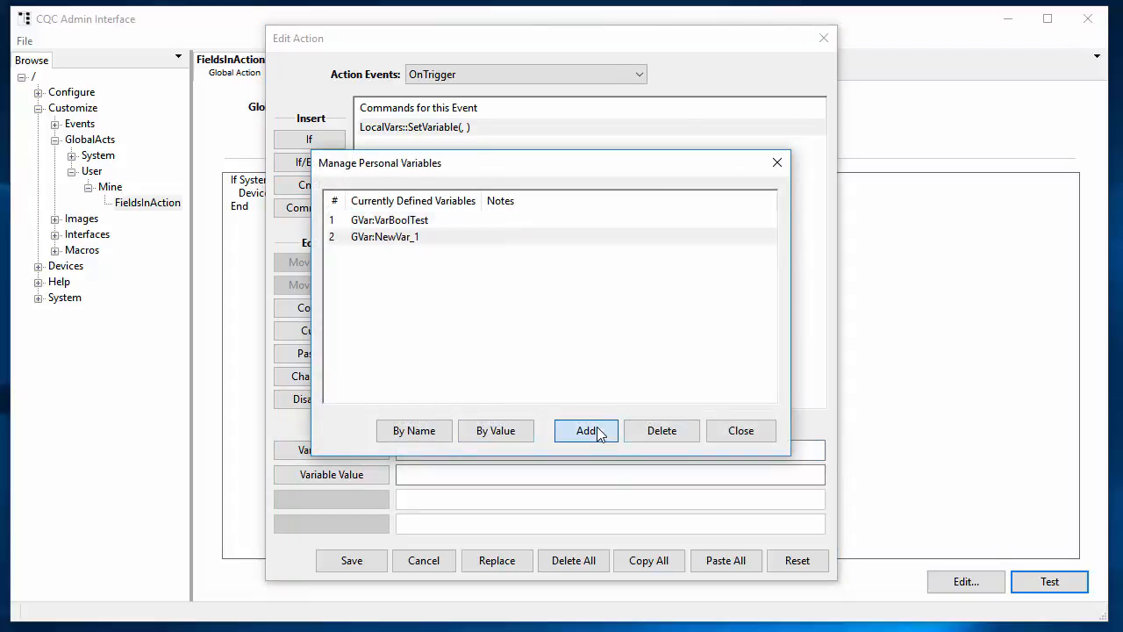
{"action": "left_click", "coordinate": [368, 237]}
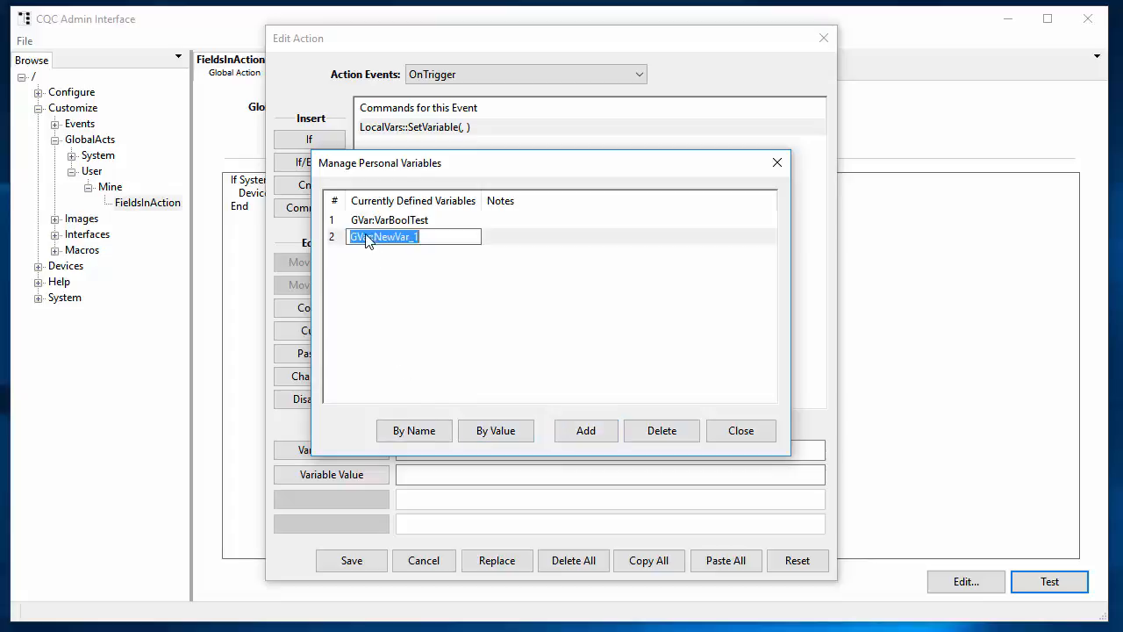
{"action": "key", "text": "Home"}
{"action": "key", "text": "Delete"}
{"action": "type", "text": "L"}
{"action": "key", "text": "BackSpace"}
{"action": "key", "text": "BackSpace"}
{"action": "key", "text": "BackSpace"}
{"action": "type", "text": "CurValue"}
{"action": "key", "text": "Return"}
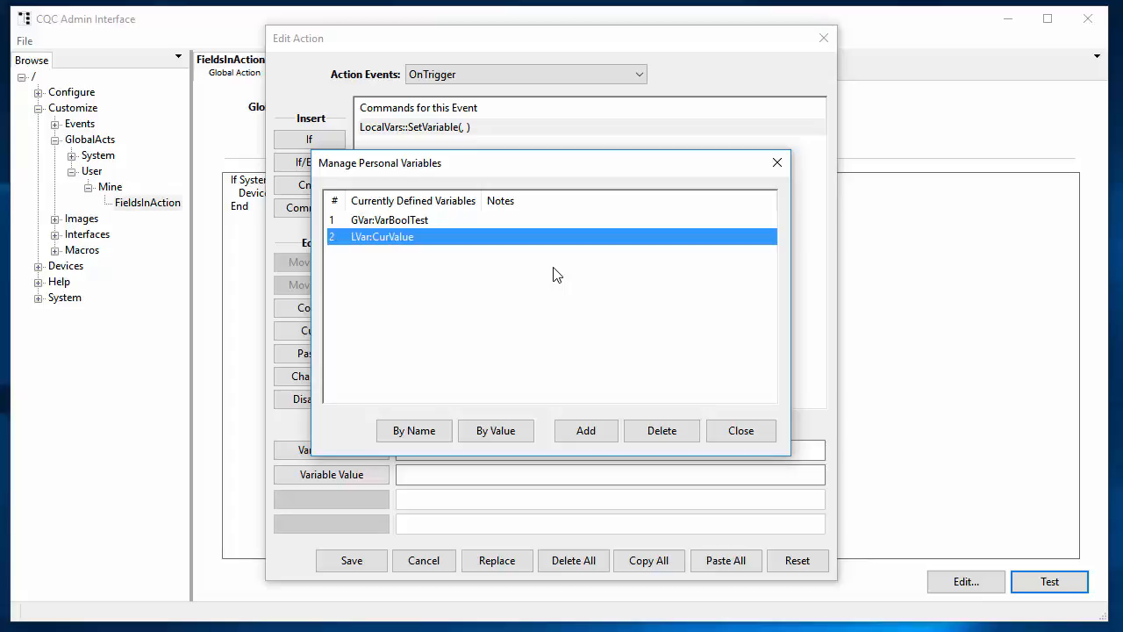
{"action": "left_click", "coordinate": [420, 430]}
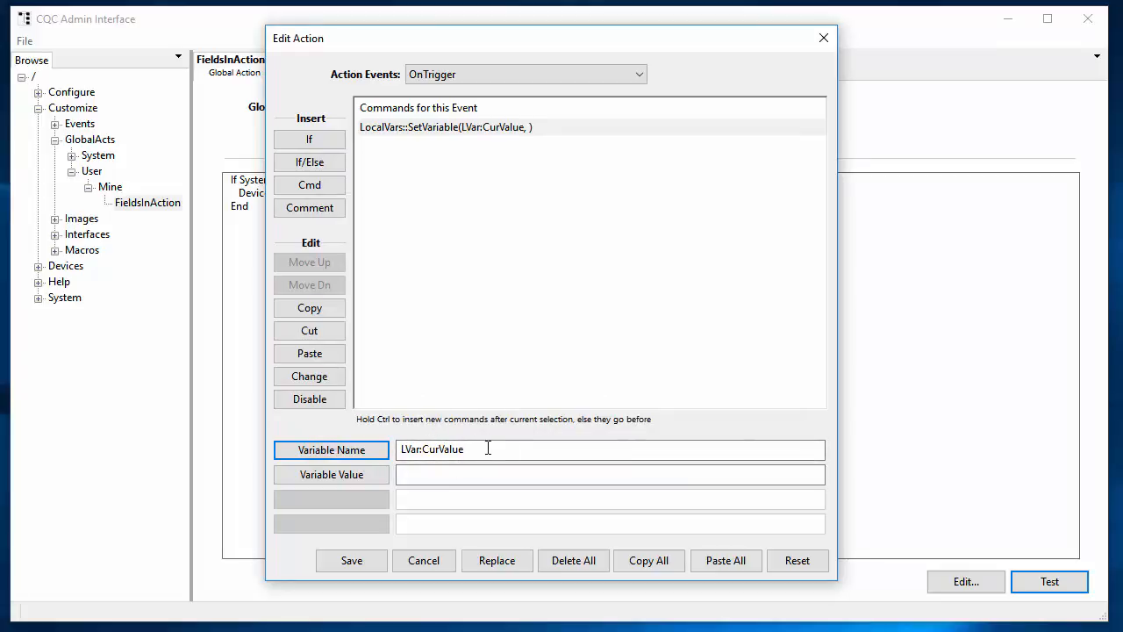
Step: Set the variable's value to the Security field SEC#Zone_KitchDoor_Status, inserted by value
{"action": "left_click", "coordinate": [444, 480]}
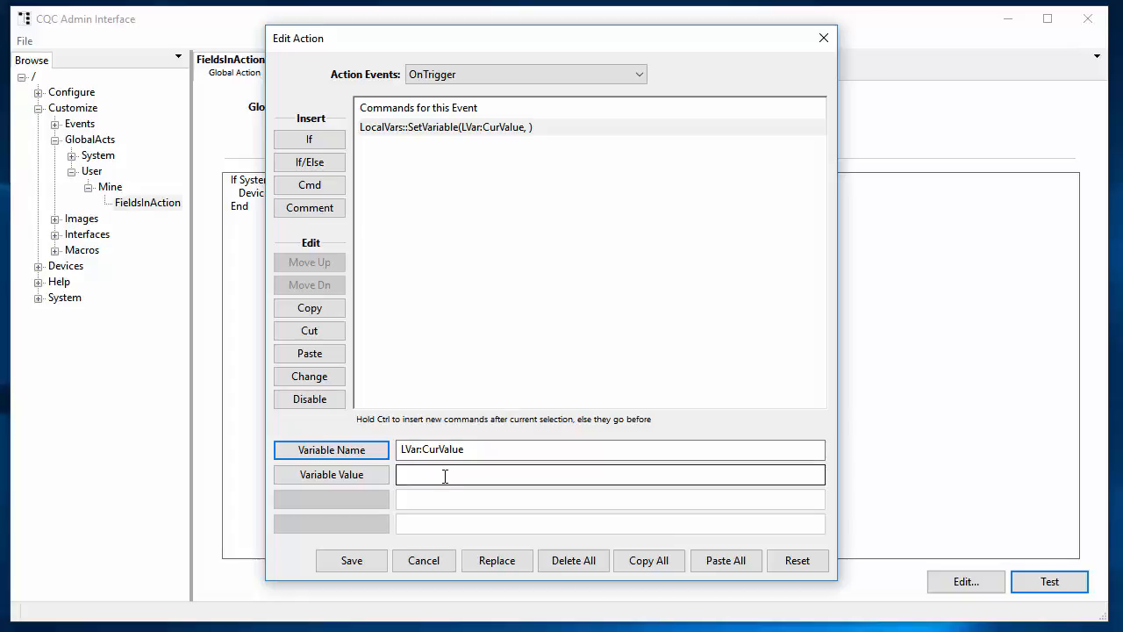
{"action": "right_click", "coordinate": [445, 476]}
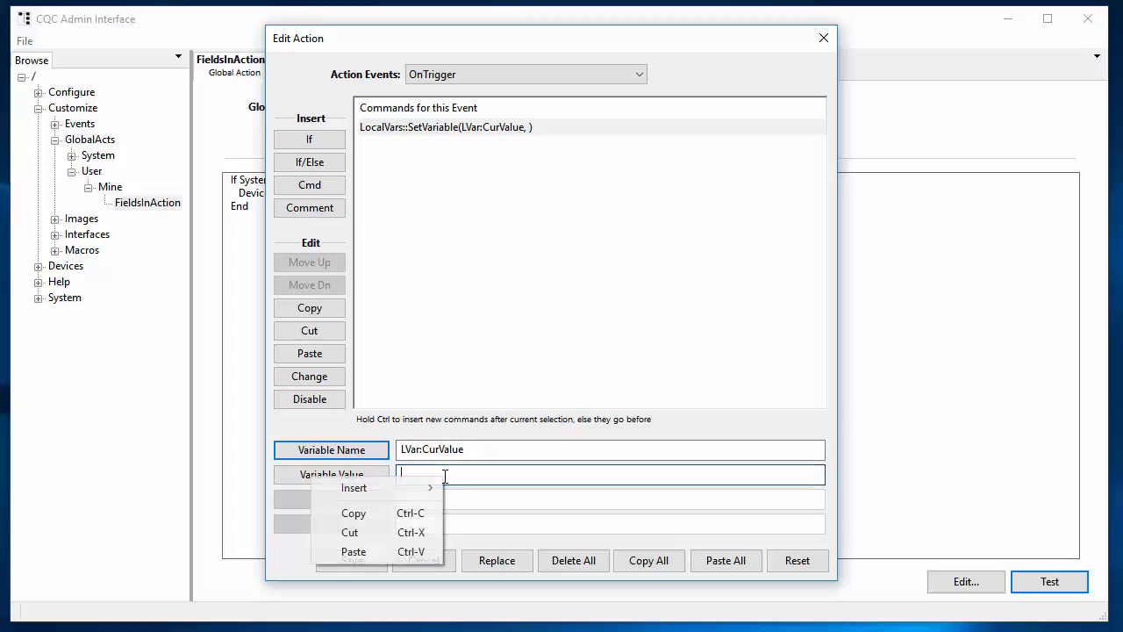
{"action": "mouse_move", "coordinate": [421, 487]}
{"action": "left_click", "coordinate": [240, 506]}
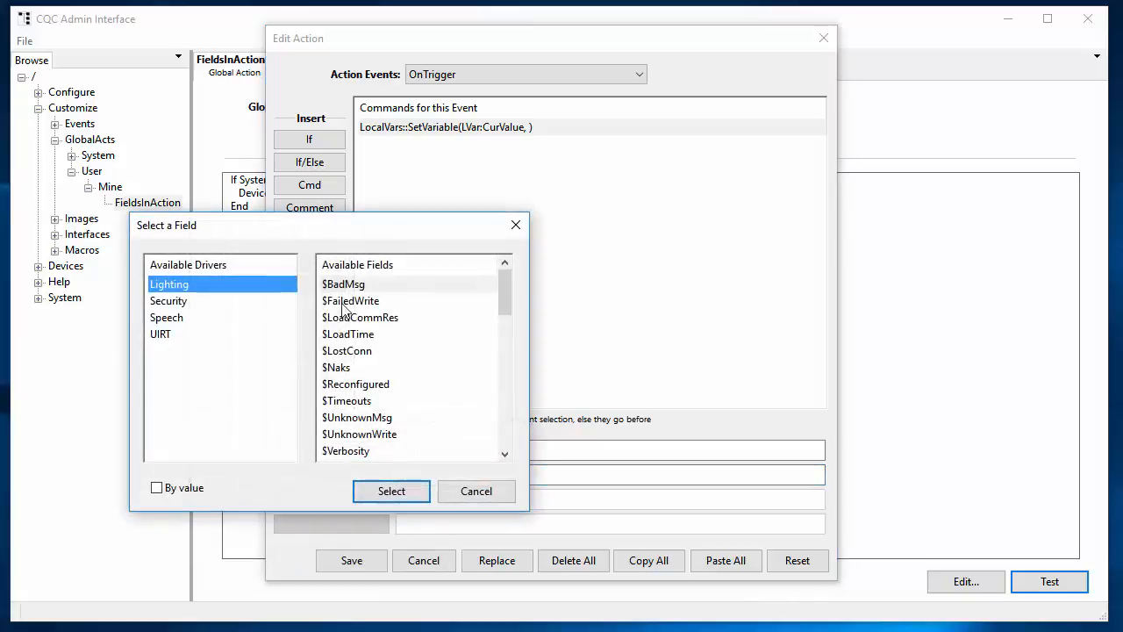
{"action": "left_click", "coordinate": [182, 304]}
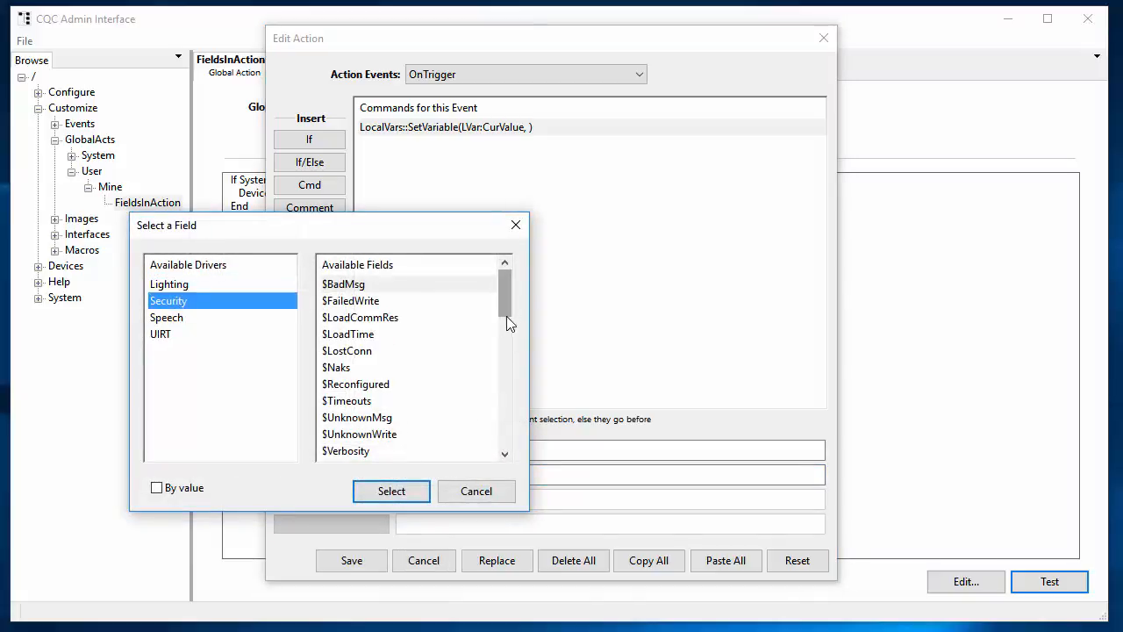
{"action": "left_click_drag", "start_coordinate": [507, 316], "coordinate": [506, 437]}
{"action": "left_click", "coordinate": [397, 386]}
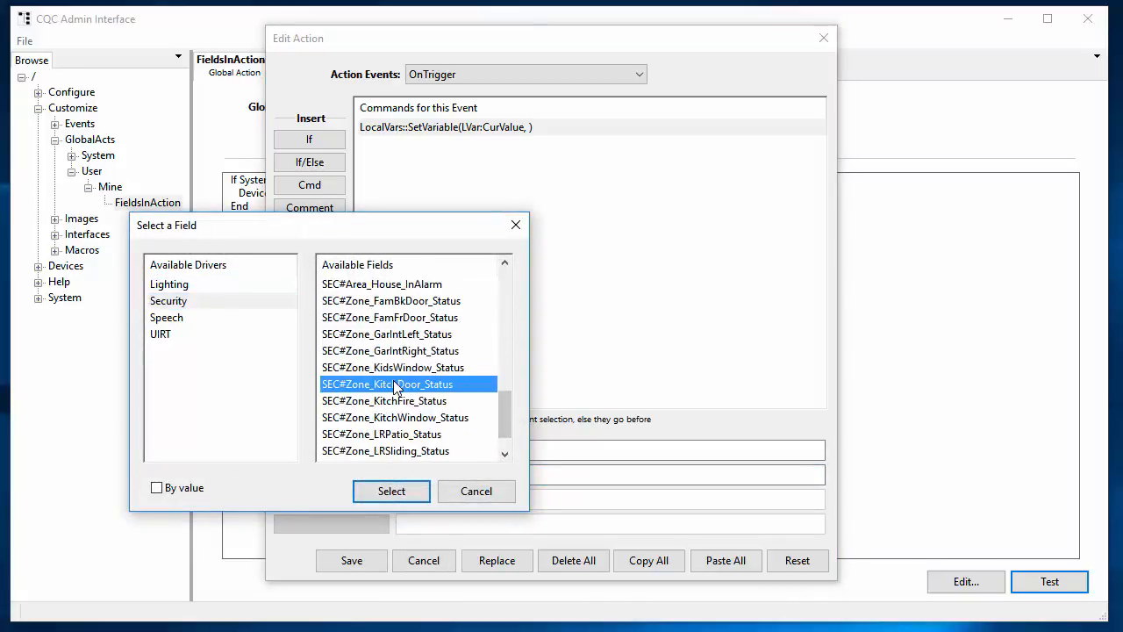
{"action": "left_click", "coordinate": [157, 488]}
{"action": "left_click", "coordinate": [392, 490]}
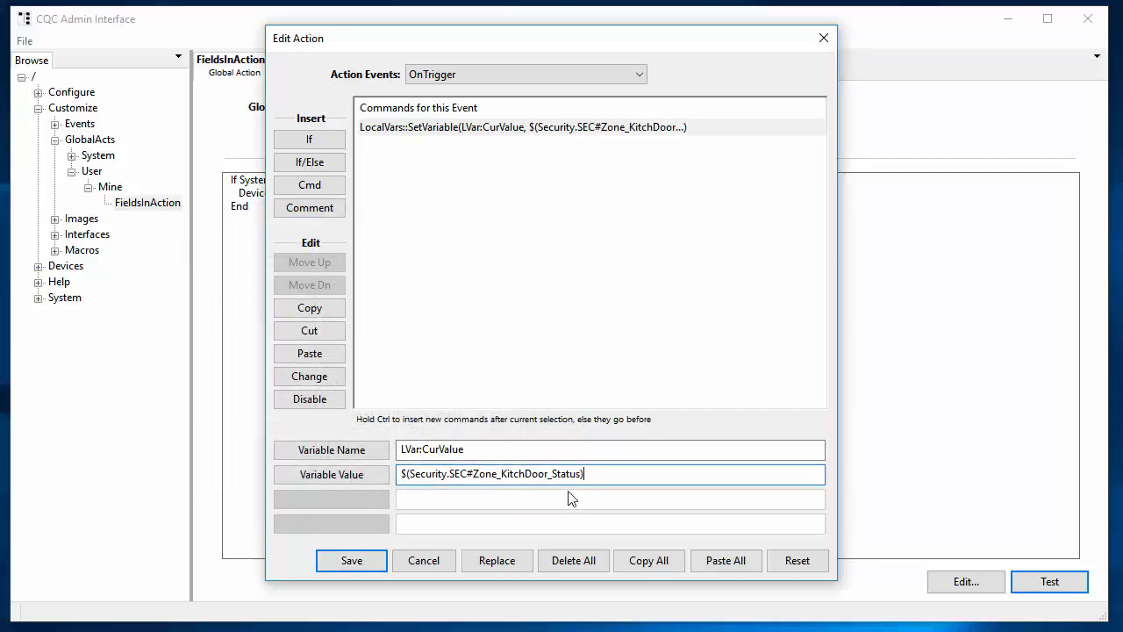
{"action": "double_click", "coordinate": [567, 477]}
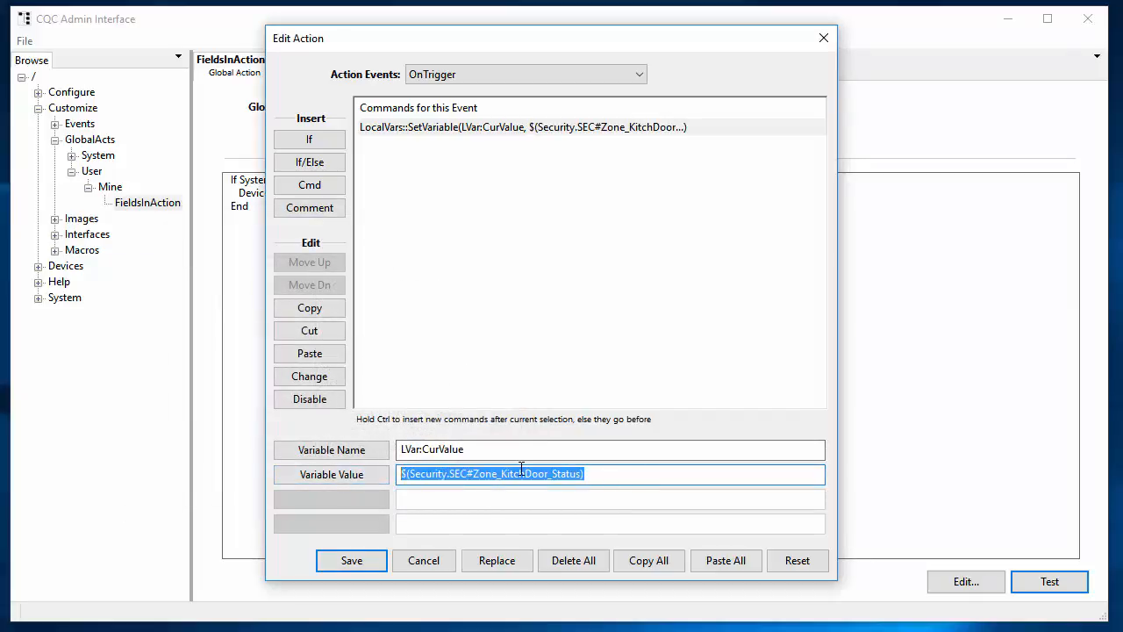
{"action": "left_click", "coordinate": [485, 449]}
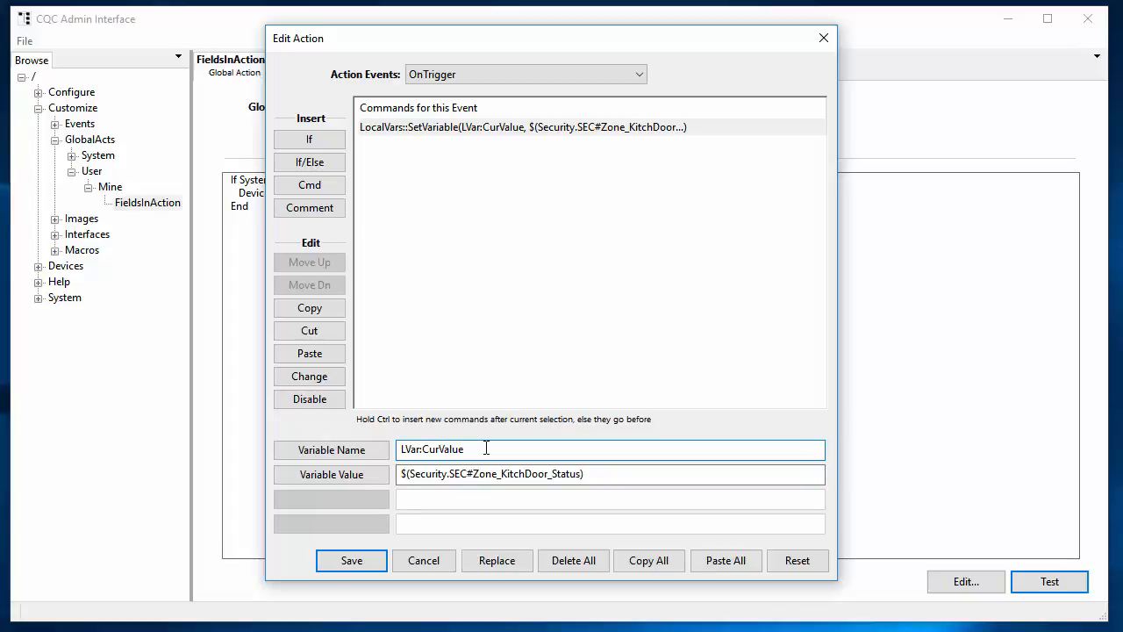
{"action": "left_click", "coordinate": [327, 140]}
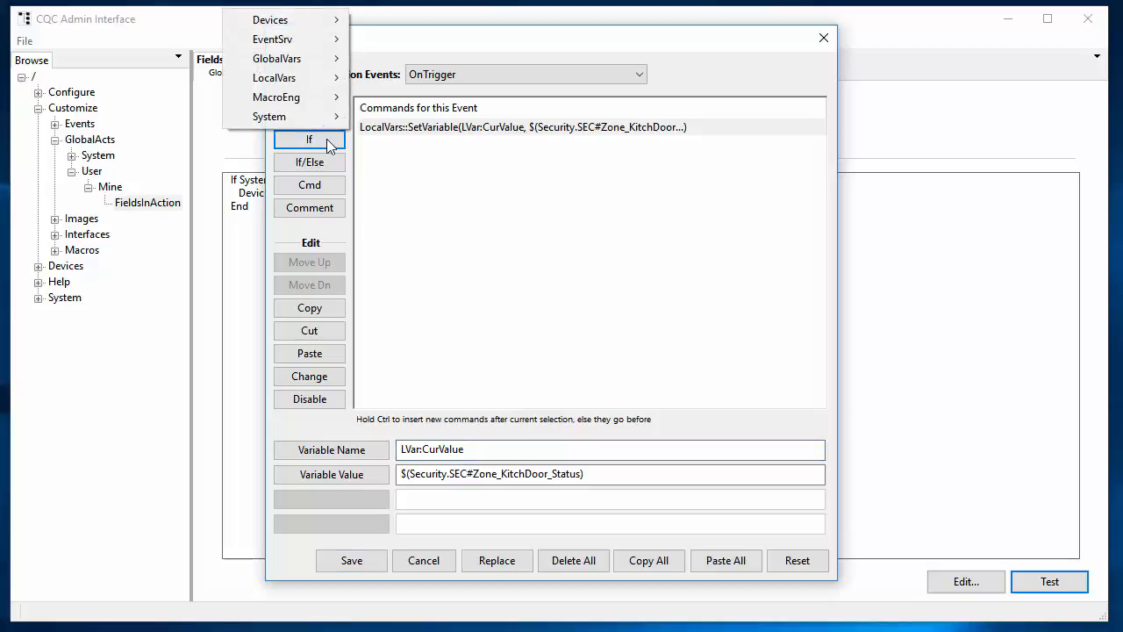
{"action": "mouse_move", "coordinate": [316, 119]}
{"action": "left_click", "coordinate": [187, 136]}
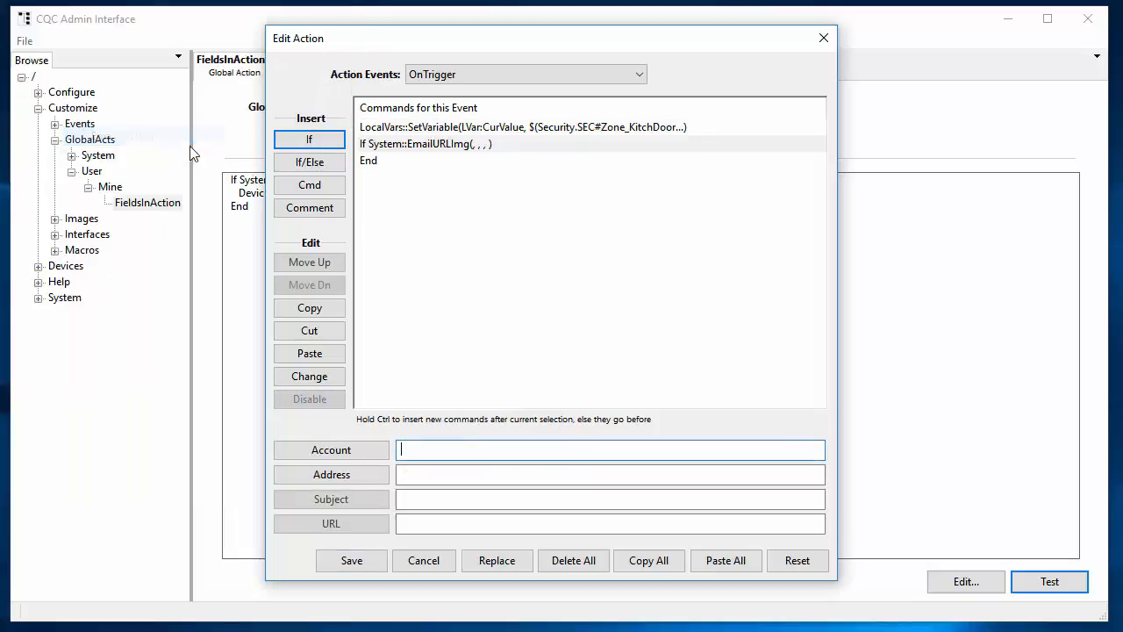
{"action": "left_click", "coordinate": [451, 147]}
{"action": "key", "text": "Delete"}
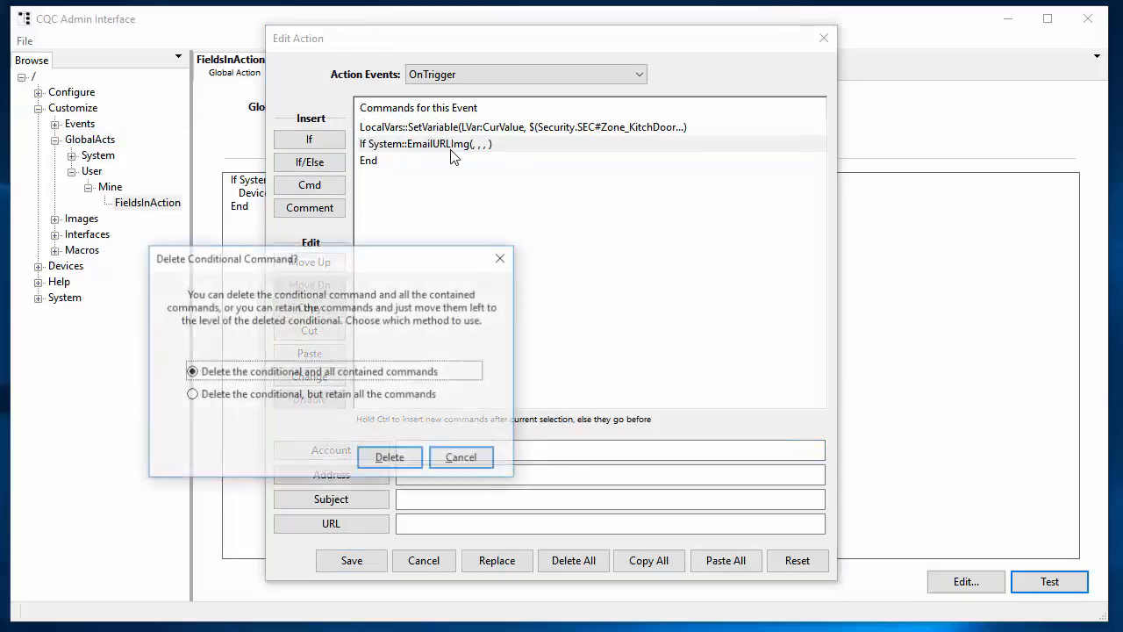
{"action": "left_click", "coordinate": [392, 458]}
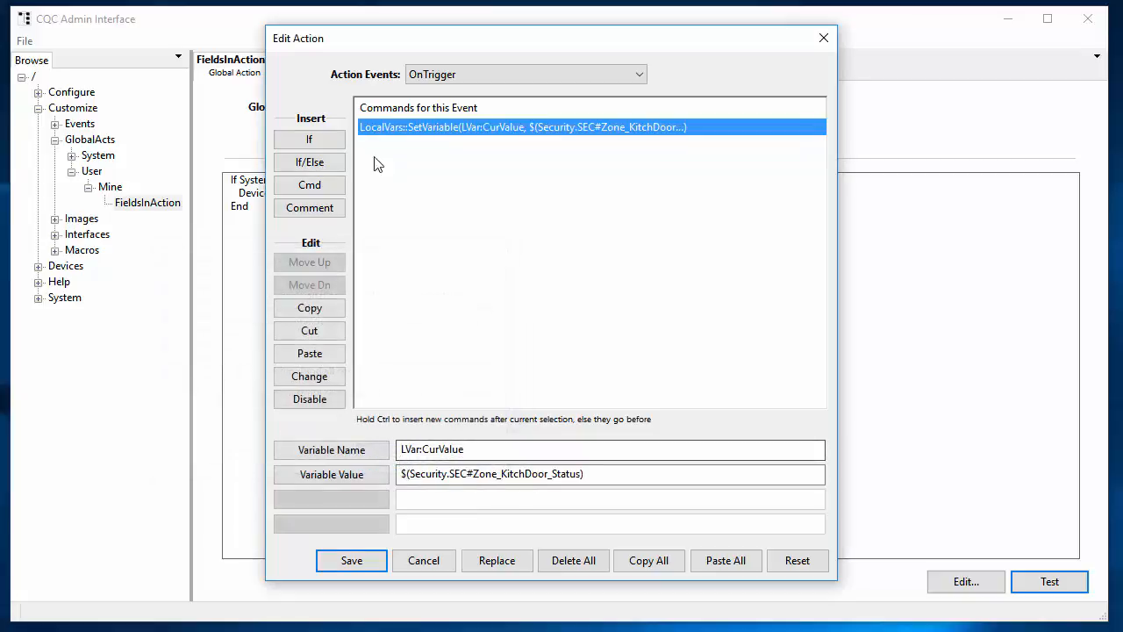
Step: Insert an If block that tests System Equals after the SetVariable command
{"action": "left_click", "coordinate": [326, 141]}
{"action": "mouse_move", "coordinate": [298, 116]}
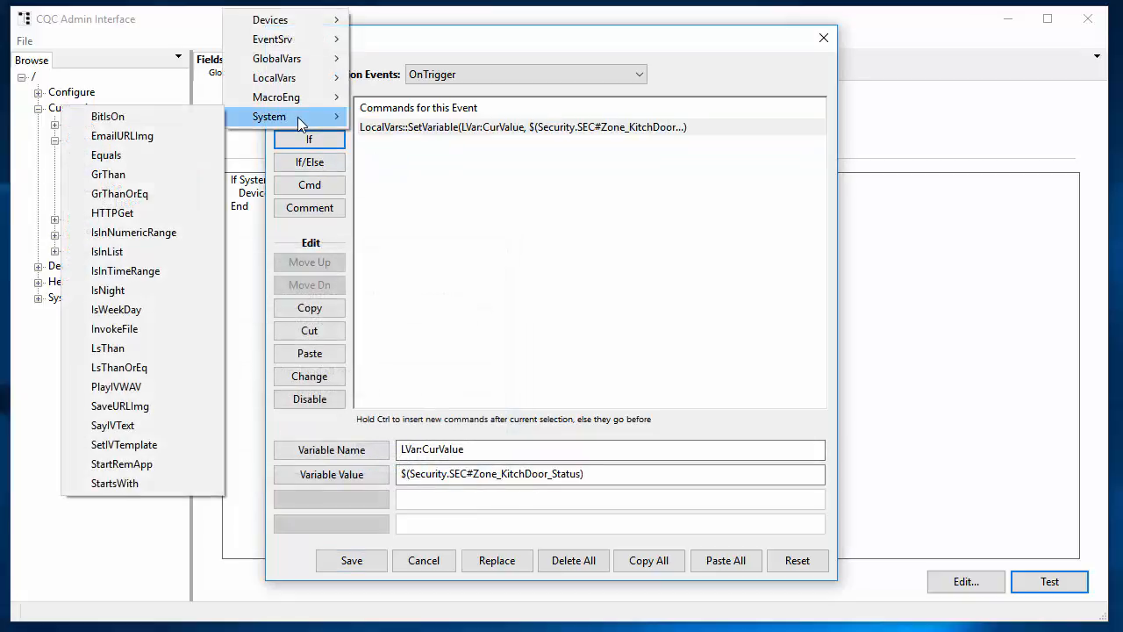
{"action": "left_click", "coordinate": [164, 155]}
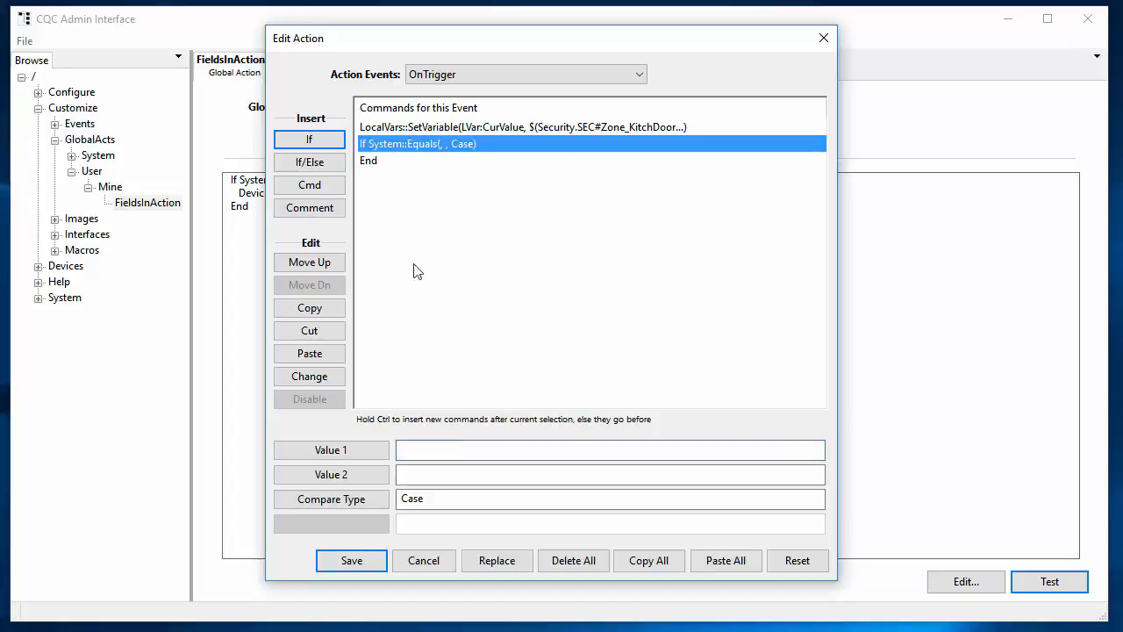
Step: Compare the variable LVar:CurValue, inserted by value as the first value, with Secure as the second value in the If condition
{"action": "left_click", "coordinate": [457, 449]}
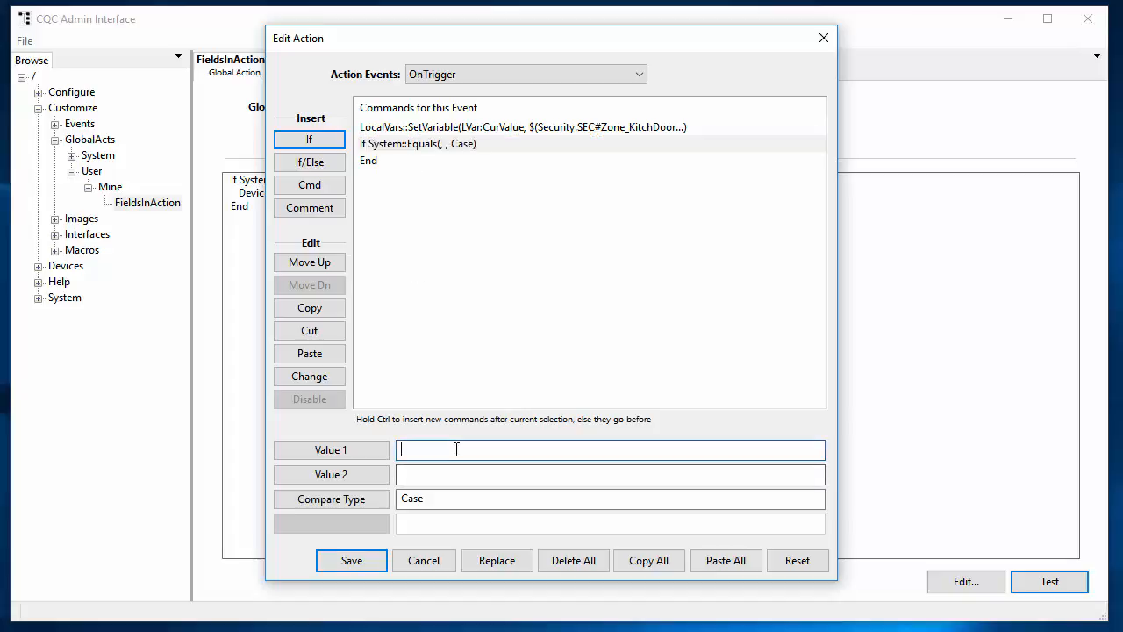
{"action": "left_click", "coordinate": [364, 452]}
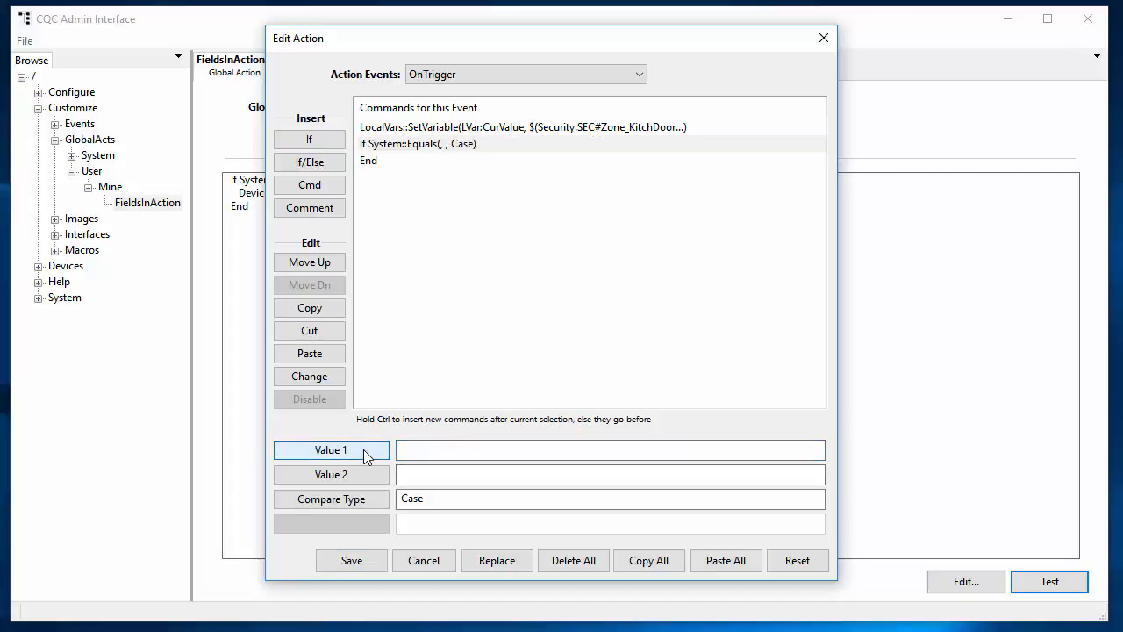
{"action": "right_click", "coordinate": [434, 449]}
{"action": "mouse_move", "coordinate": [387, 451]}
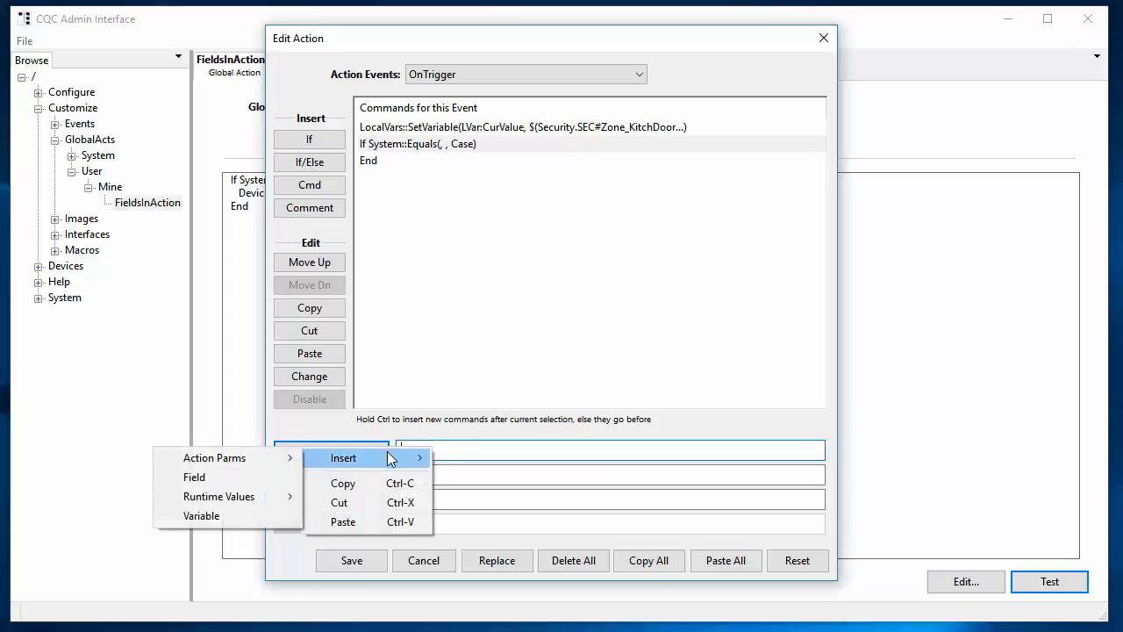
{"action": "left_click", "coordinate": [263, 510]}
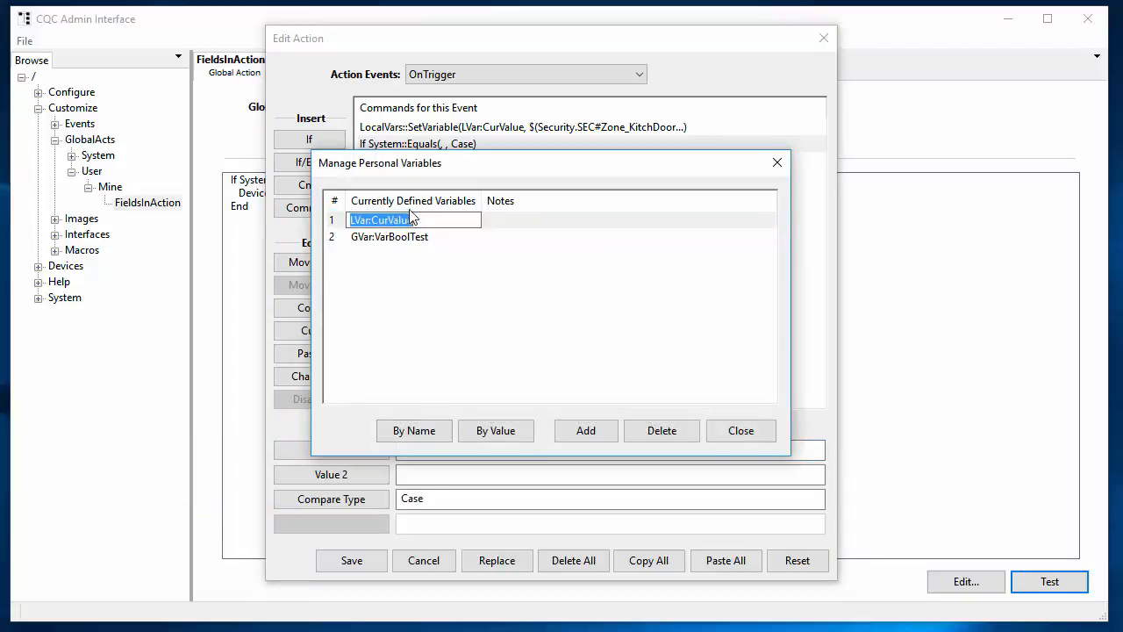
{"action": "left_click", "coordinate": [494, 431]}
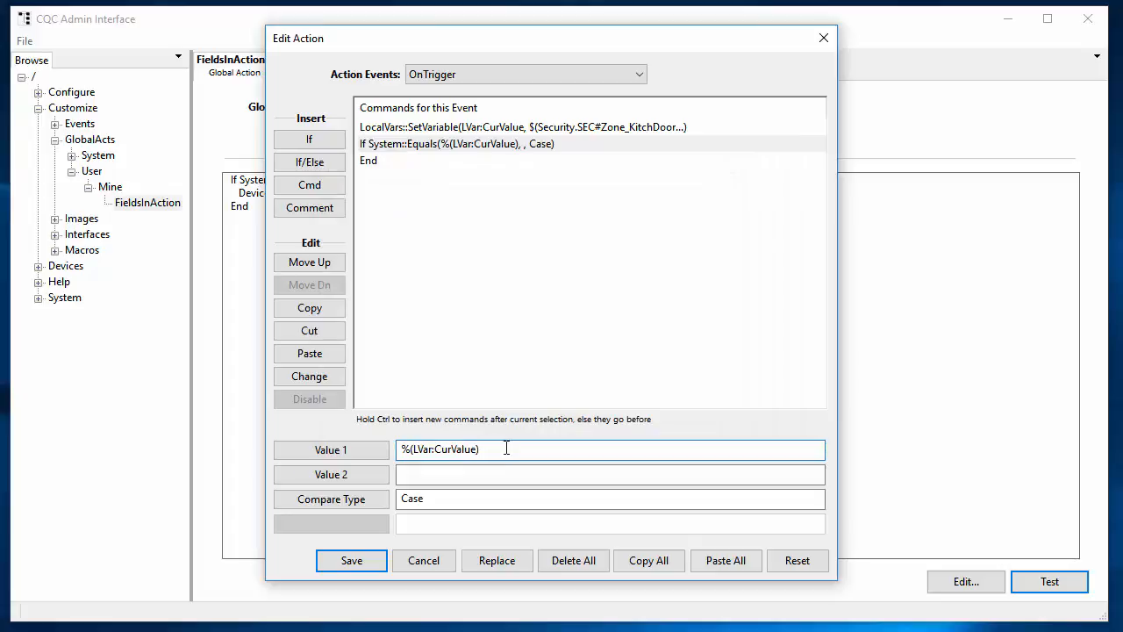
{"action": "left_click", "coordinate": [472, 474]}
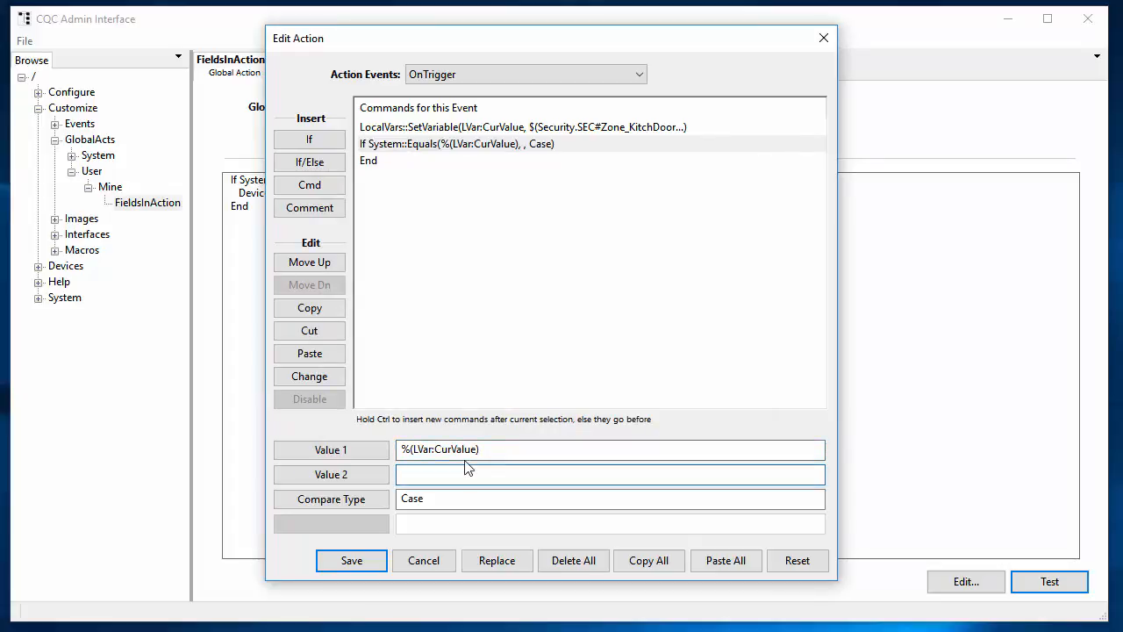
{"action": "type", "text": "Secure"}
Step: Insert a Devices FieldWrite command inside the If block, before its End line
{"action": "left_click", "coordinate": [369, 161]}
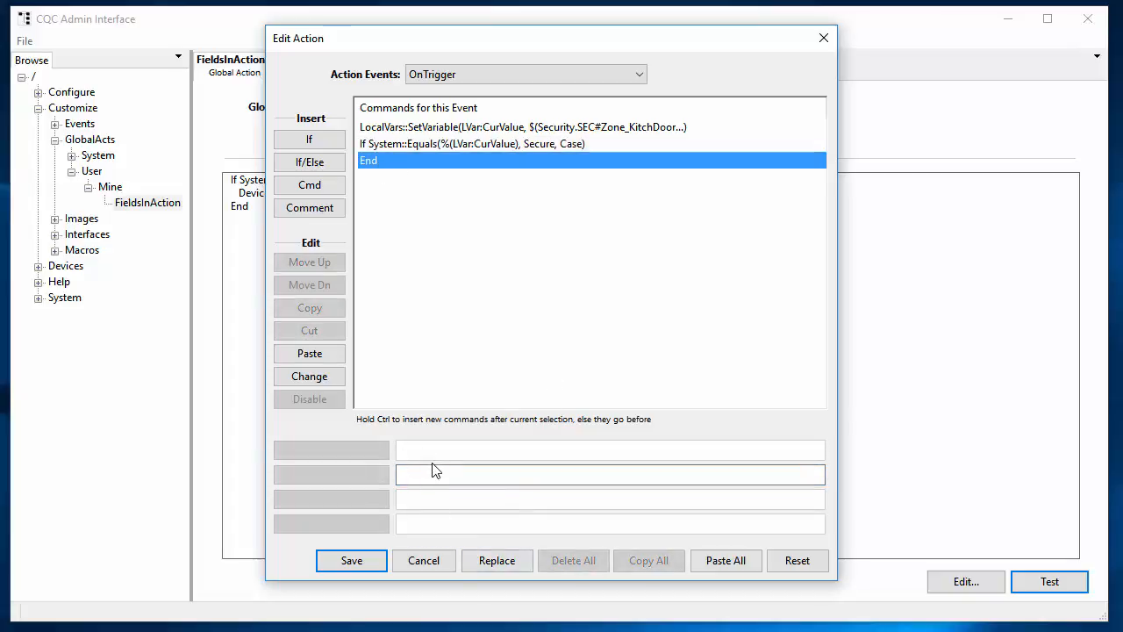
{"action": "left_click", "coordinate": [311, 186]}
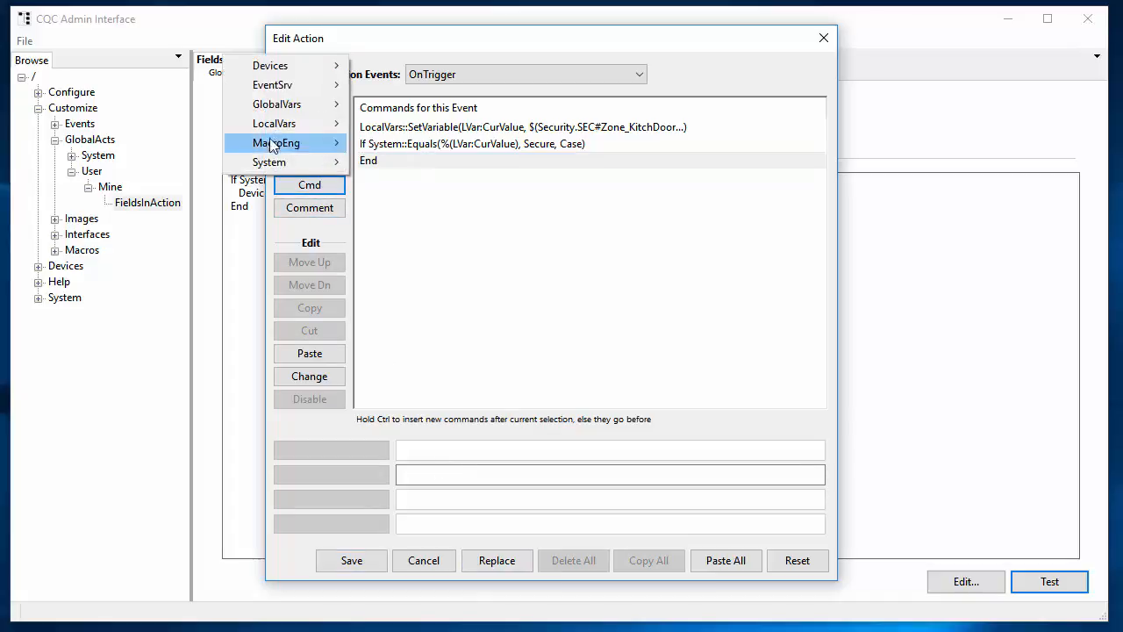
{"action": "mouse_move", "coordinate": [280, 104]}
{"action": "left_click", "coordinate": [184, 142]}
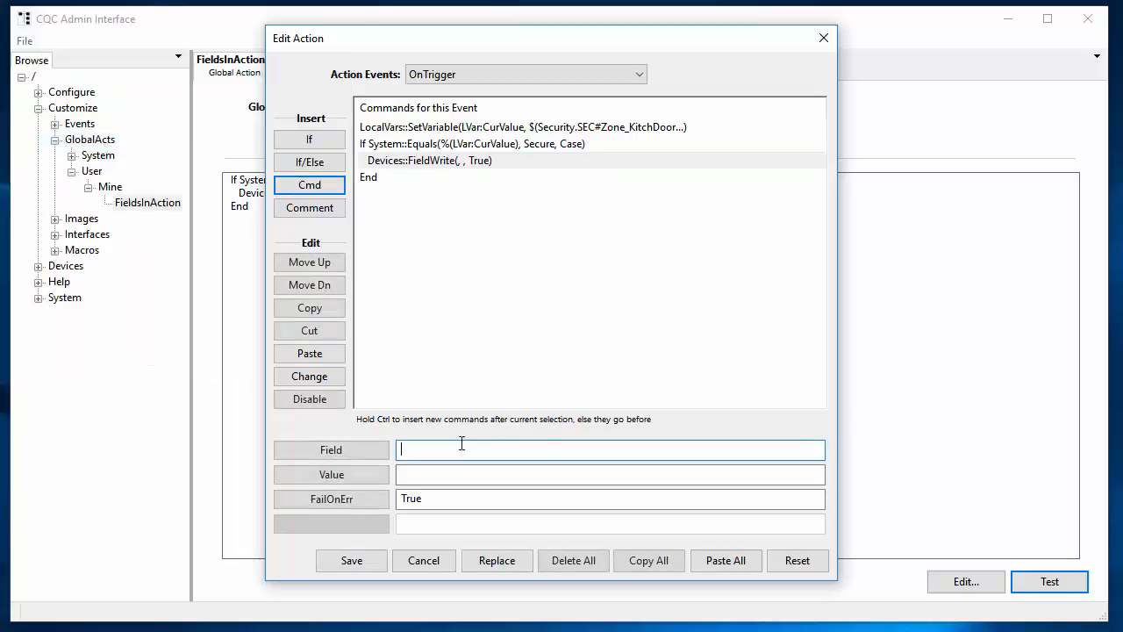
Step: Make the FieldWrite command write True to the Lighting driver's LGHT#Sw_KitchTbl field
{"action": "left_click", "coordinate": [368, 451]}
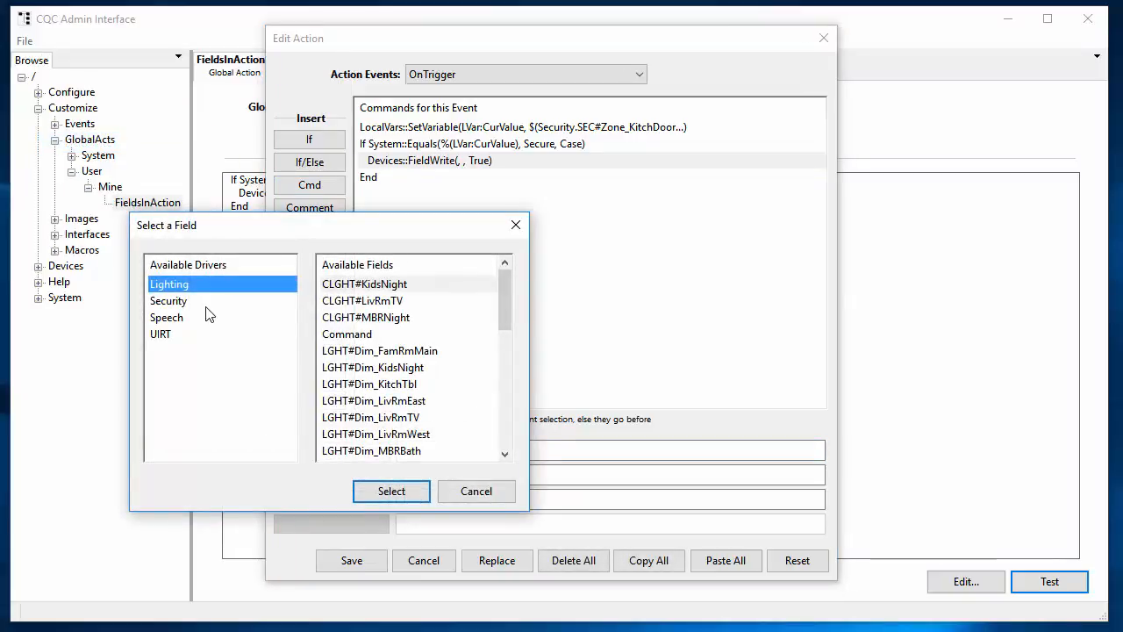
{"action": "scroll", "coordinate": [408, 399], "scroll_direction": "down", "scroll_amount": 7}
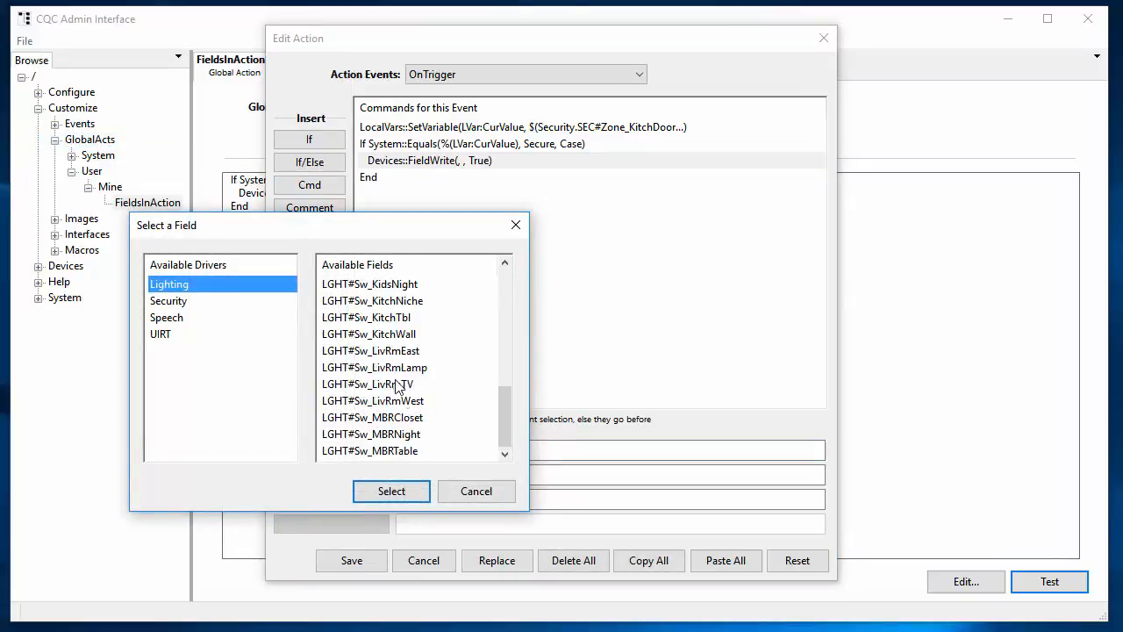
{"action": "left_click", "coordinate": [387, 317]}
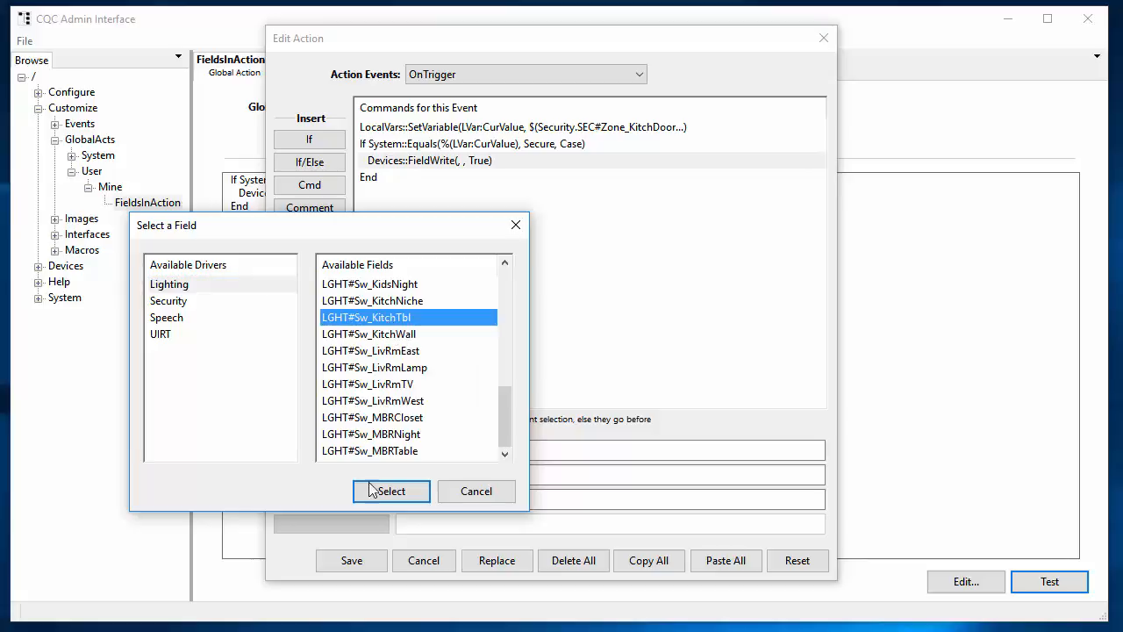
{"action": "left_click", "coordinate": [389, 489]}
{"action": "left_click", "coordinate": [351, 474]}
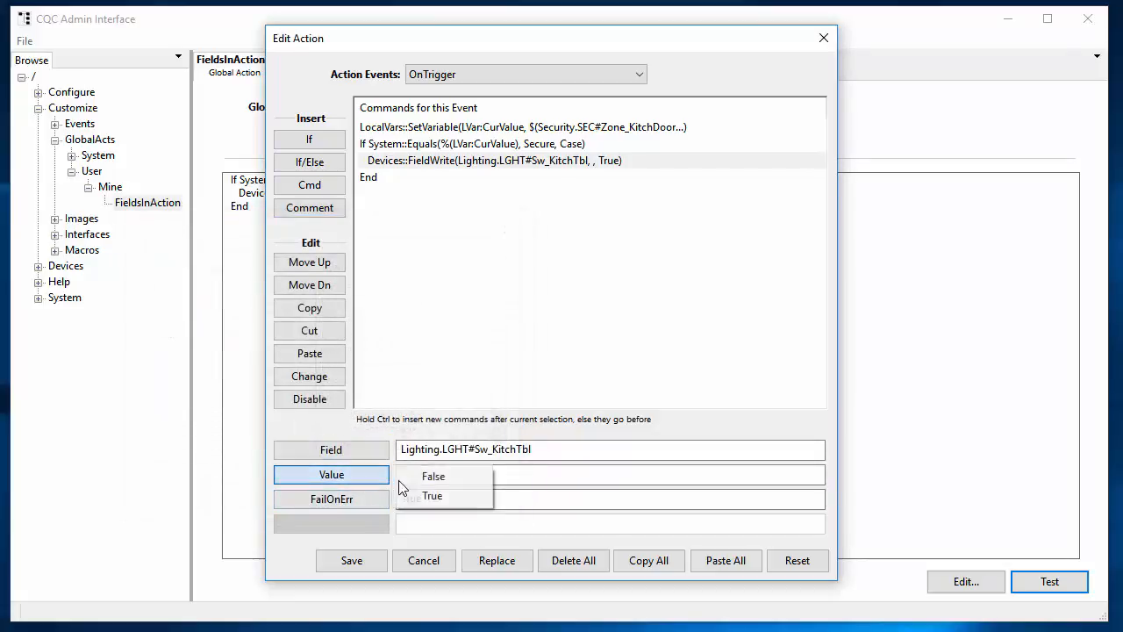
{"action": "left_click", "coordinate": [431, 496]}
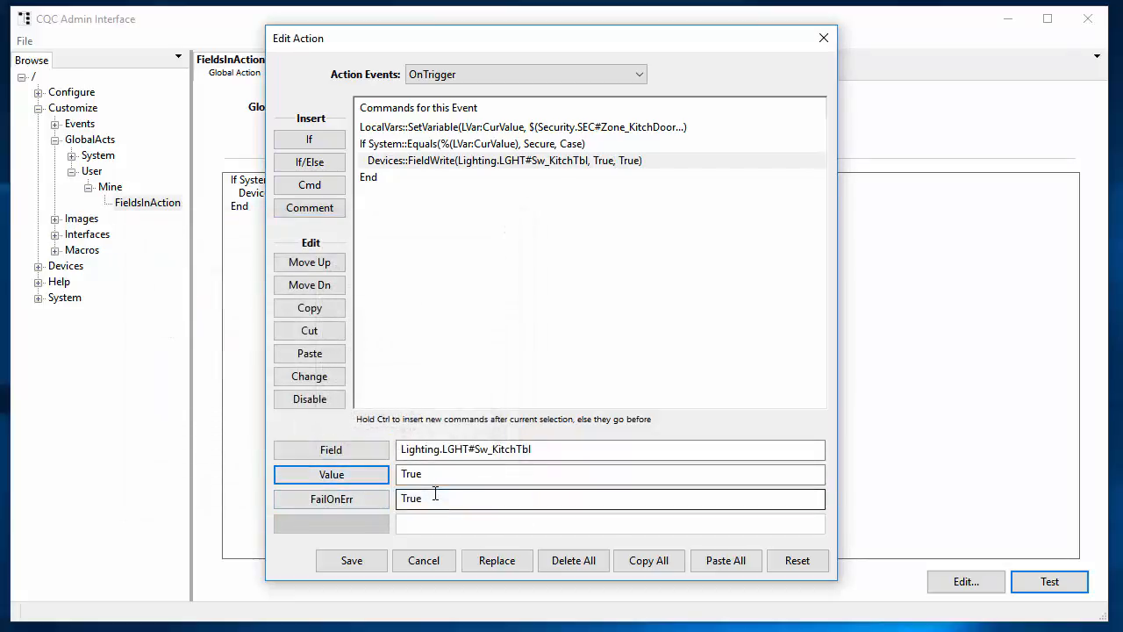
Step: Save the action and test-run it without parameters, closing the test window when done
{"action": "left_click", "coordinate": [355, 562]}
{"action": "left_click", "coordinate": [1036, 586]}
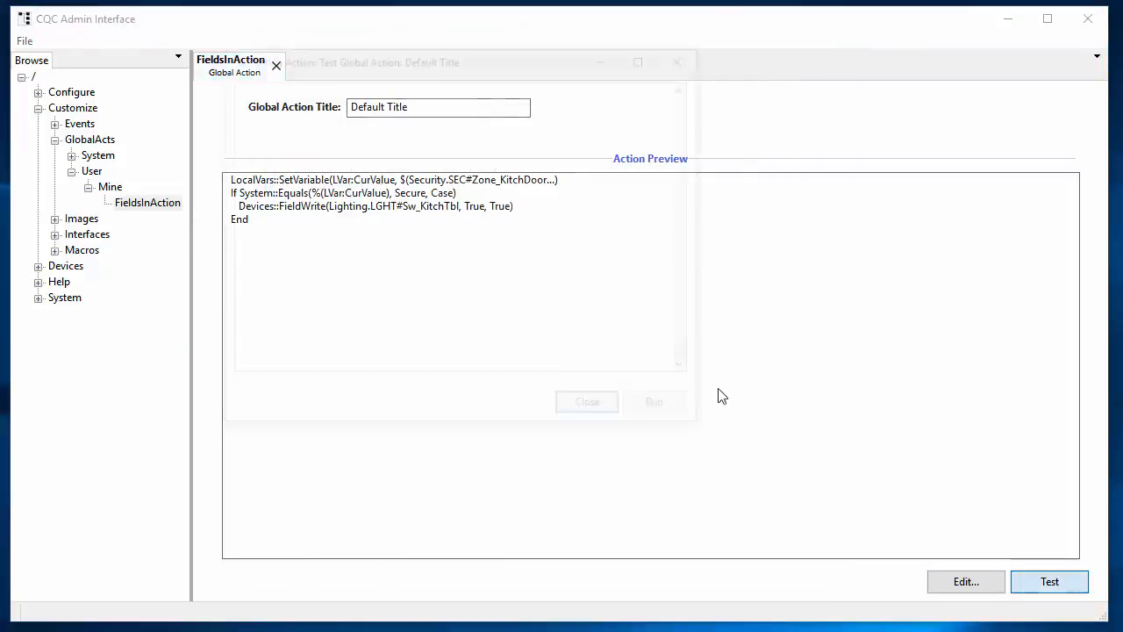
{"action": "left_click", "coordinate": [666, 417]}
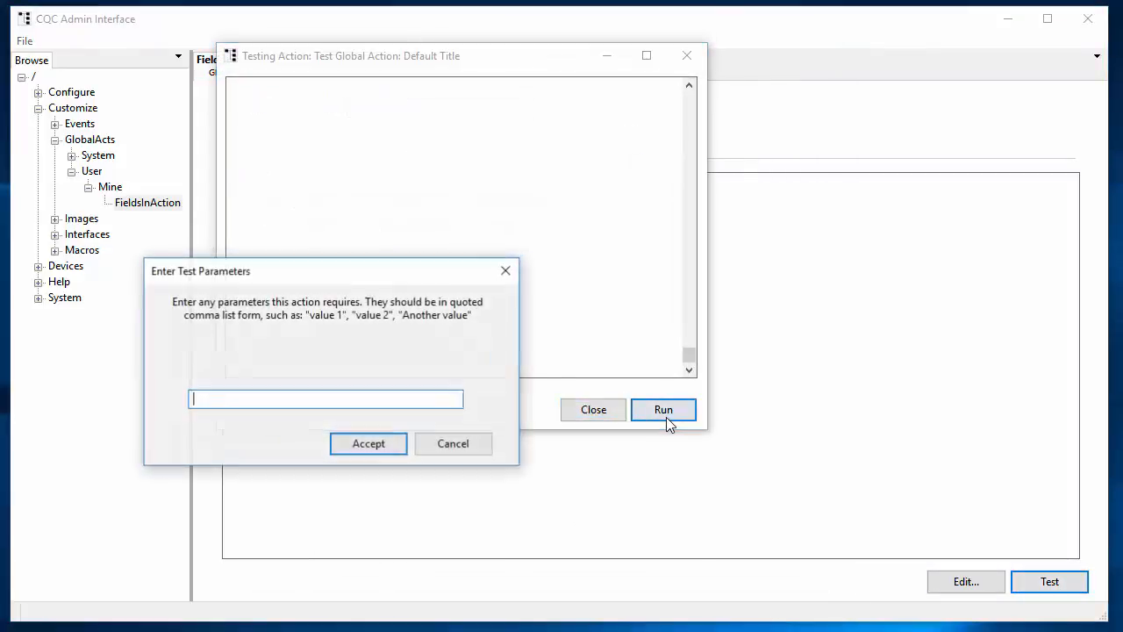
{"action": "left_click", "coordinate": [373, 448]}
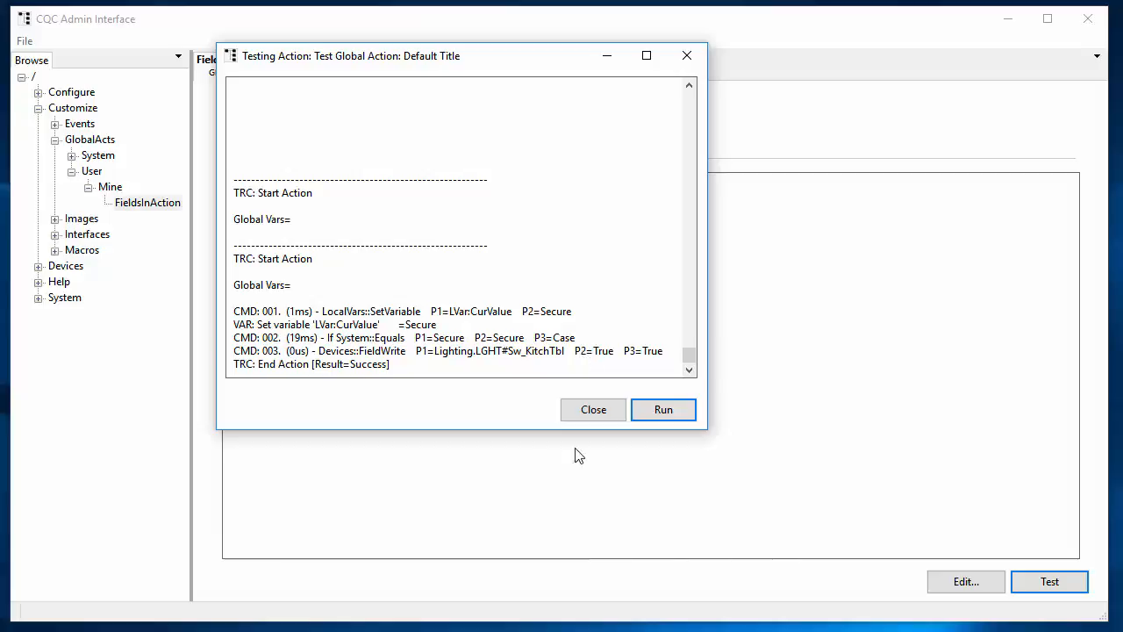
{"action": "left_click", "coordinate": [594, 410]}
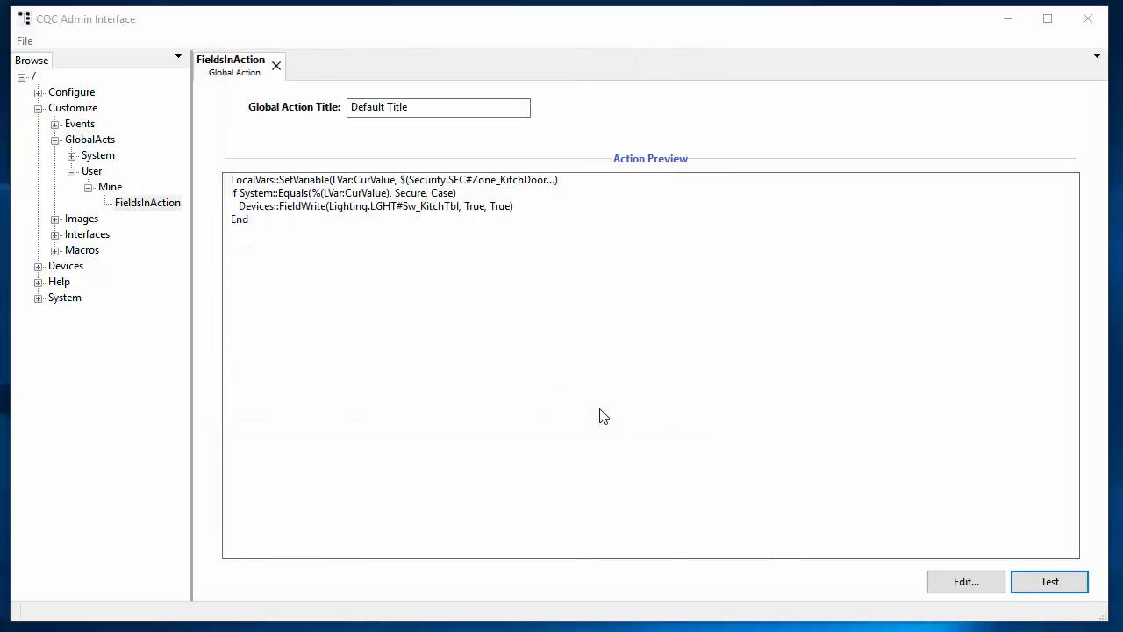
Step: Reopen the action for editing and delete its LocalVars SetVariable command
{"action": "left_click", "coordinate": [975, 581]}
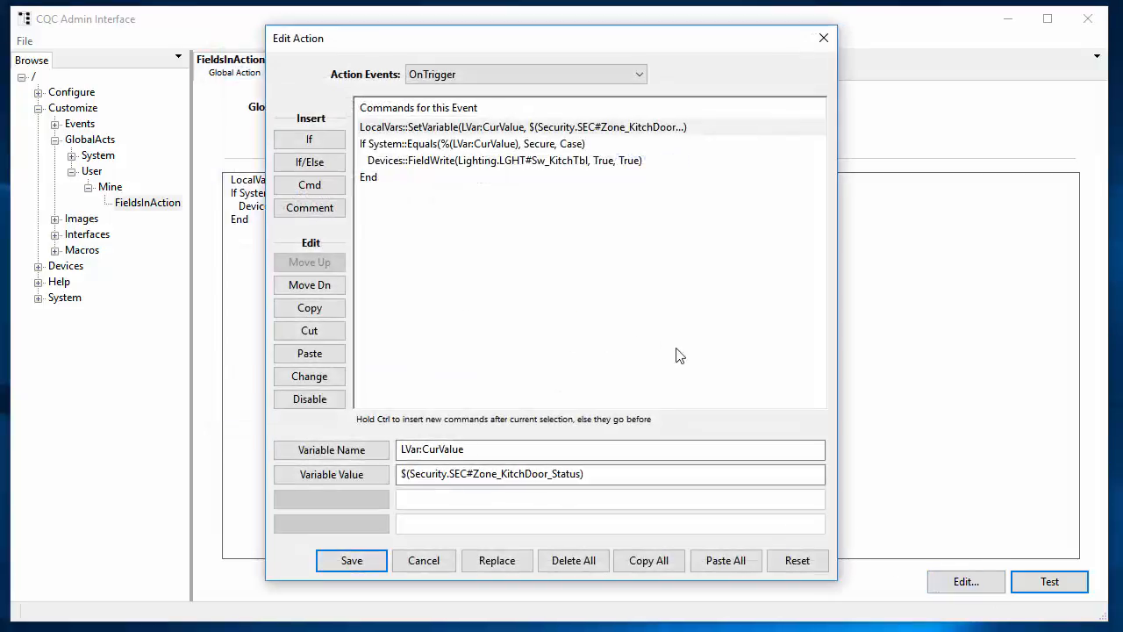
{"action": "left_click", "coordinate": [403, 132]}
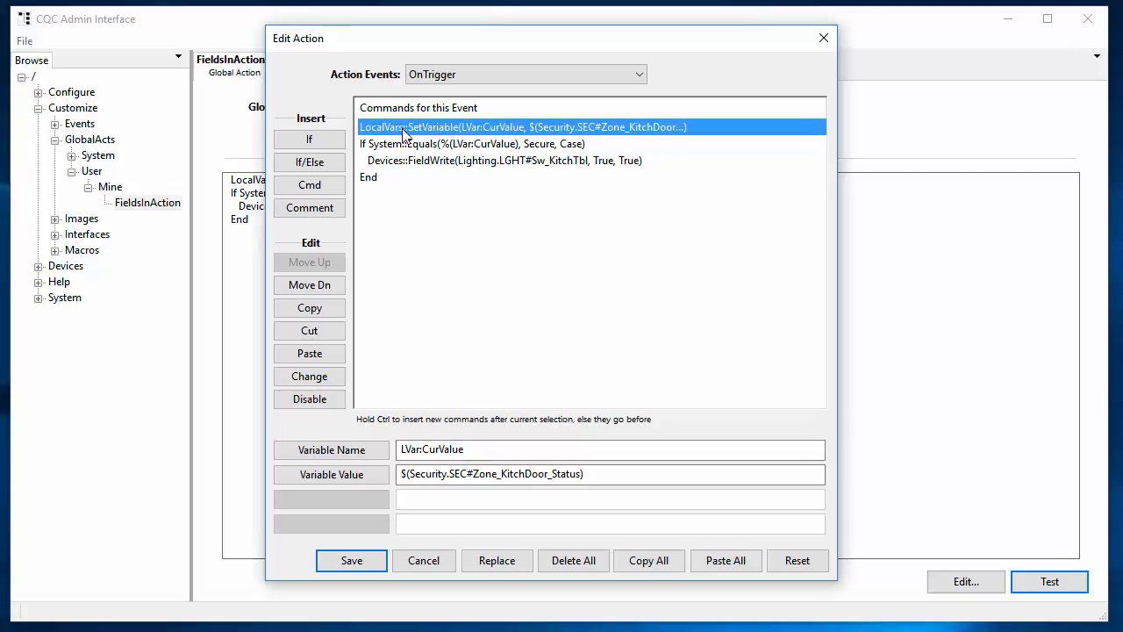
{"action": "key", "text": "Delete"}
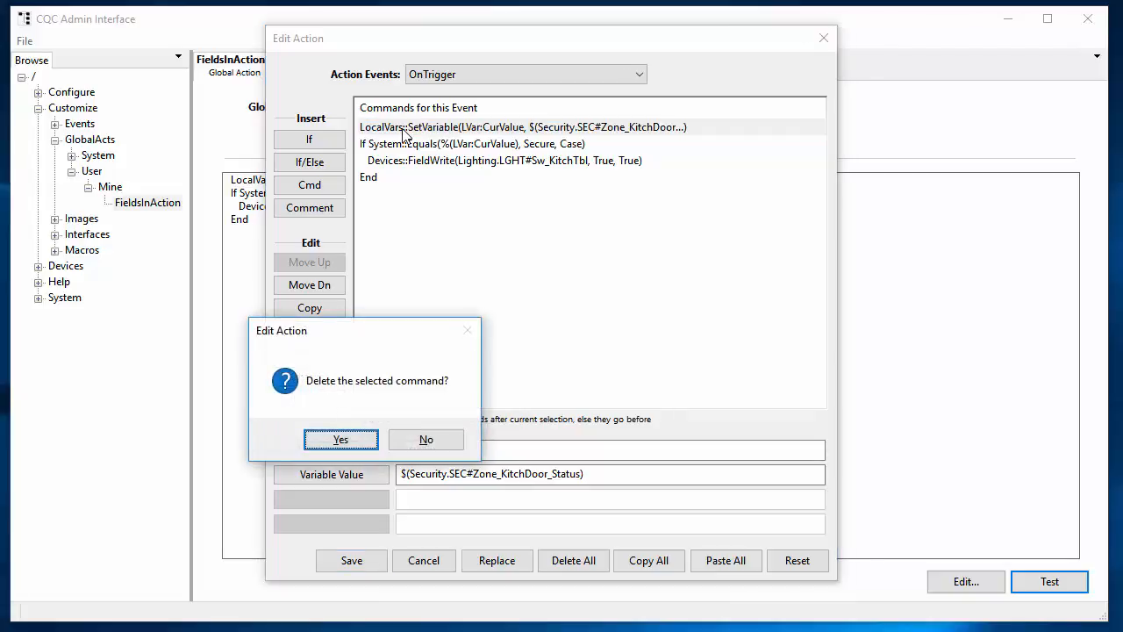
{"action": "left_click", "coordinate": [340, 439]}
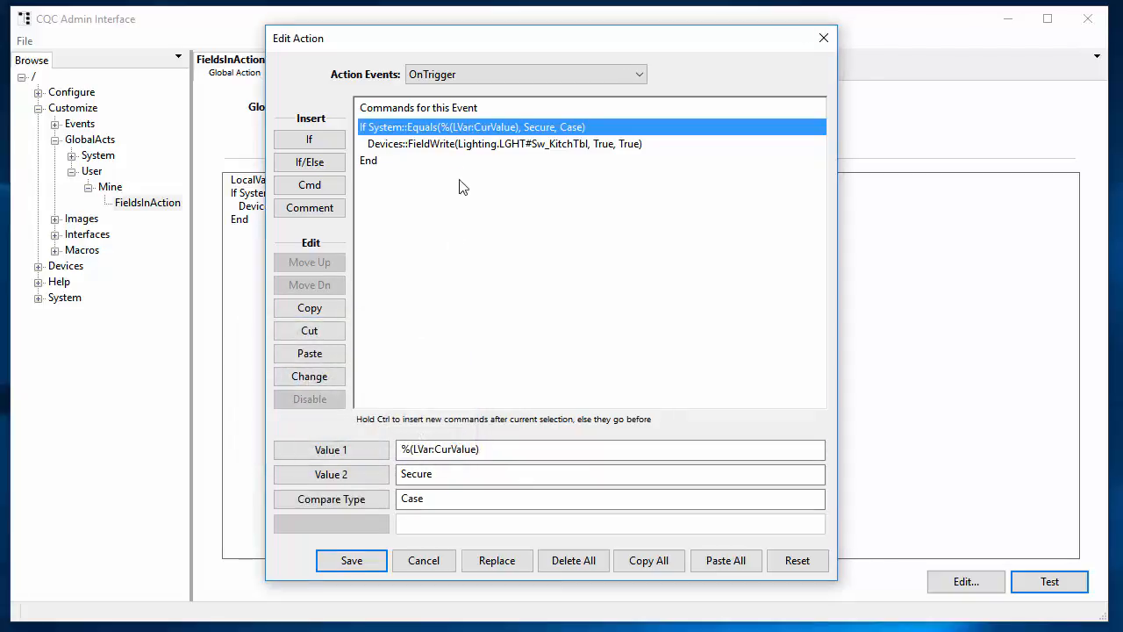
Step: Insert a Devices FieldRead command before the If block
{"action": "left_click", "coordinate": [322, 185]}
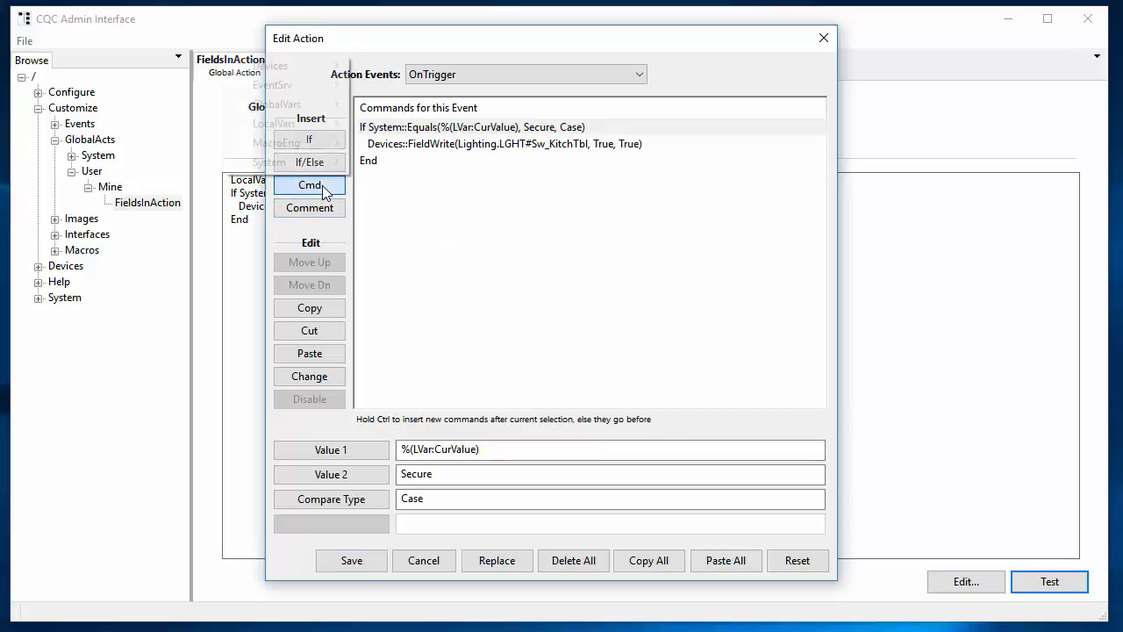
{"action": "mouse_move", "coordinate": [309, 68]}
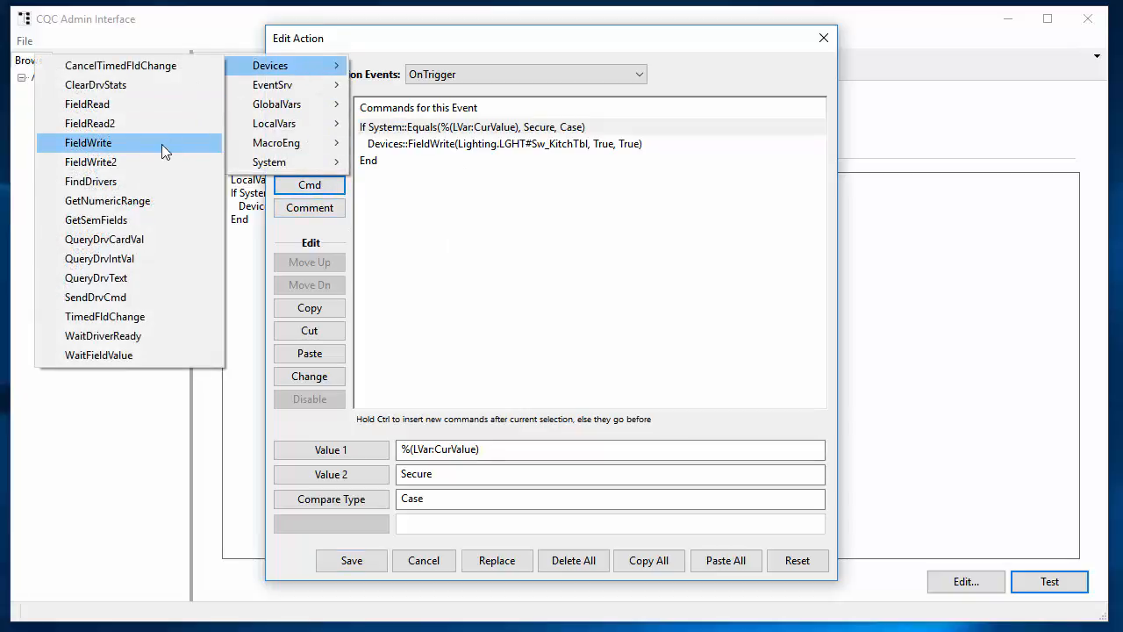
{"action": "left_click", "coordinate": [150, 107]}
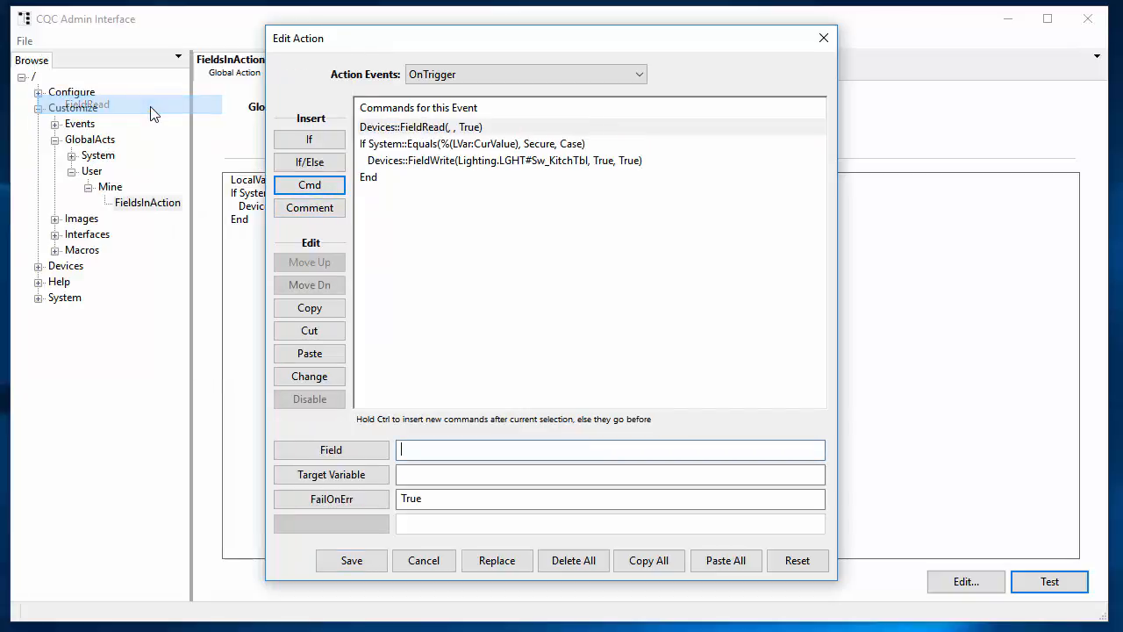
Step: Set the FieldRead command to read the Security driver's SEC#Zone_KitchDoor_Status field
{"action": "left_click", "coordinate": [369, 451]}
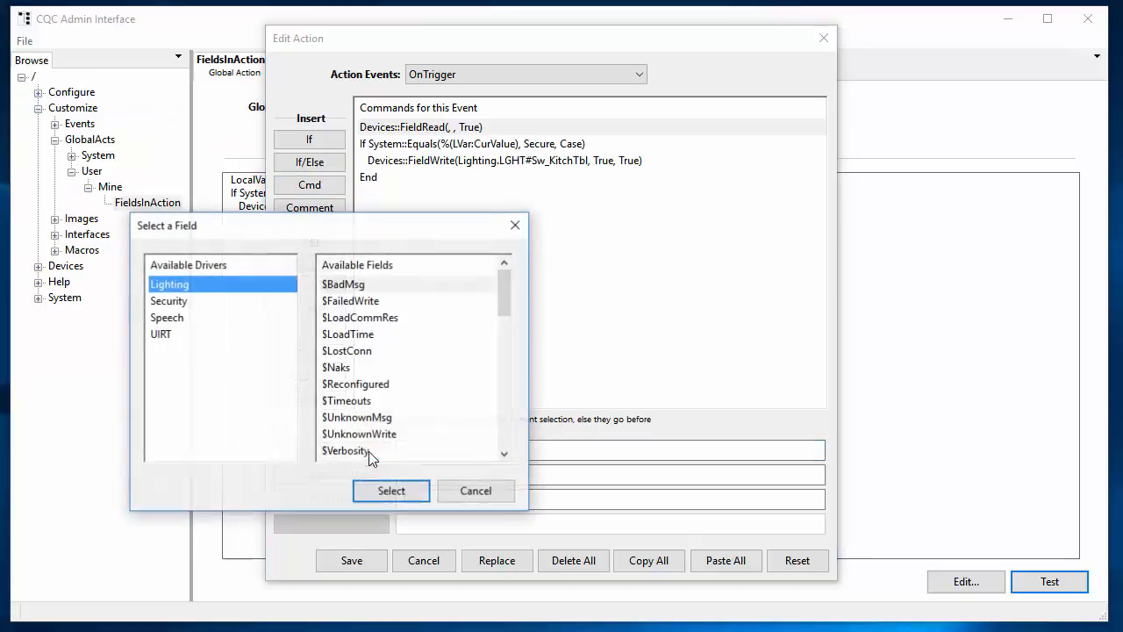
{"action": "left_click", "coordinate": [187, 301]}
{"action": "scroll", "coordinate": [452, 391], "scroll_direction": "down", "scroll_amount": 9}
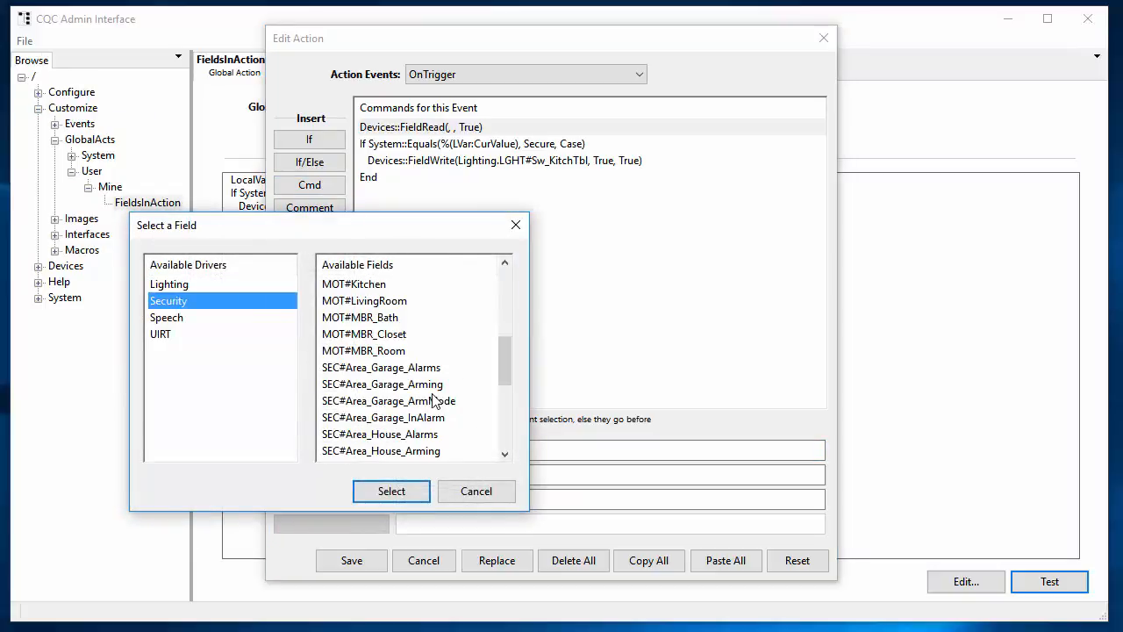
{"action": "scroll", "coordinate": [431, 402], "scroll_direction": "down", "scroll_amount": 2}
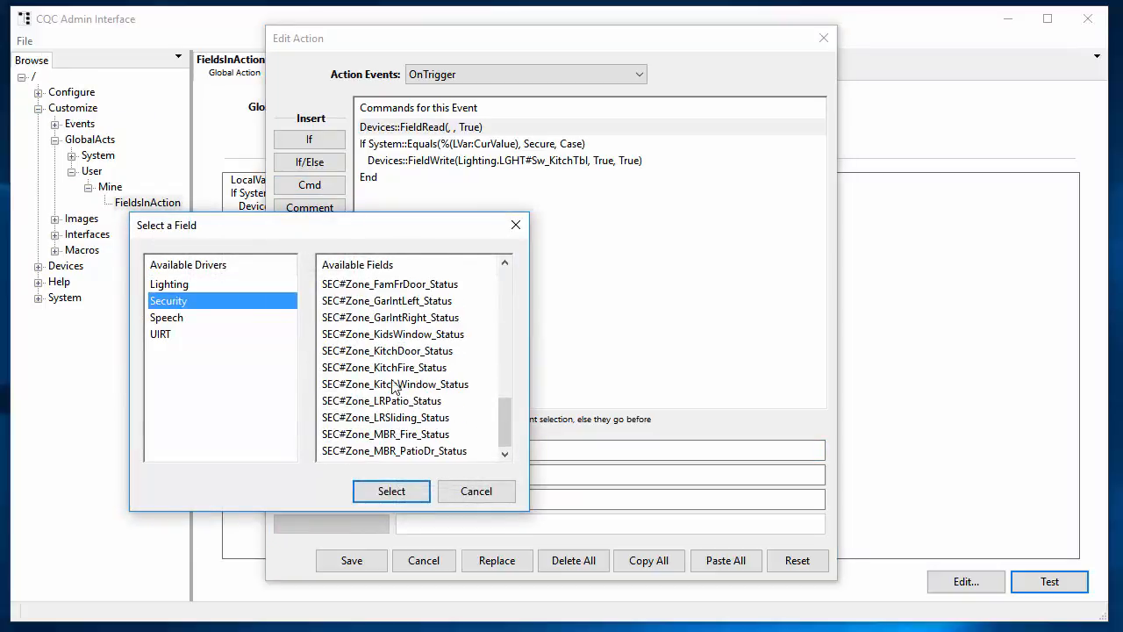
{"action": "left_click", "coordinate": [397, 351]}
{"action": "left_click", "coordinate": [412, 494]}
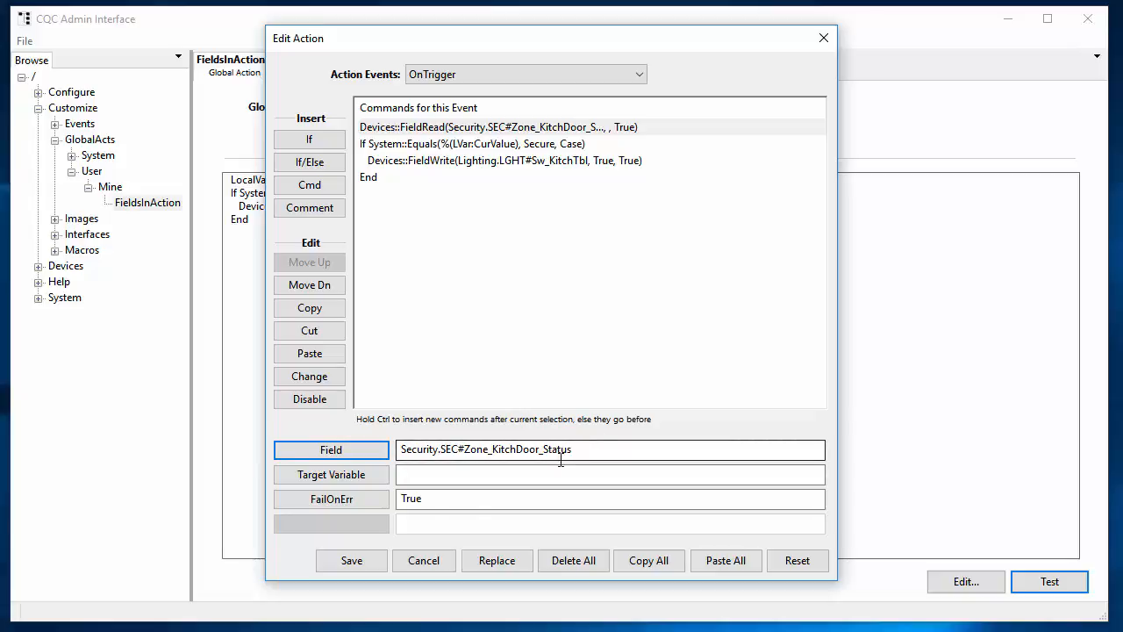
Step: Set the FieldRead command's target variable to LVar:CurValue, inserted by name
{"action": "left_click", "coordinate": [351, 477]}
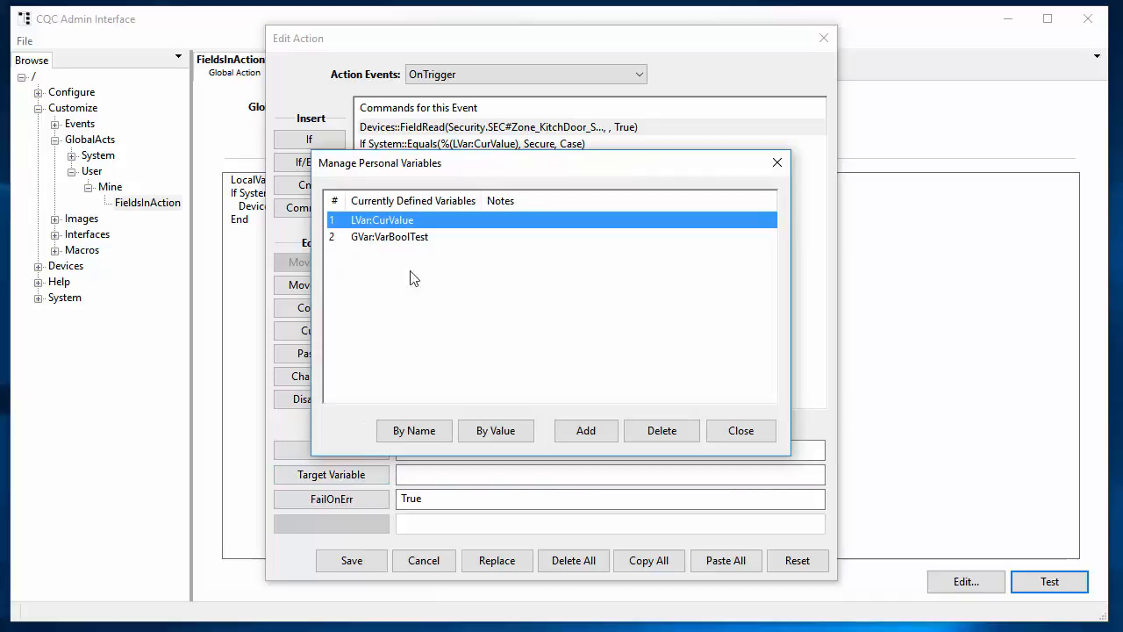
{"action": "left_click", "coordinate": [432, 433]}
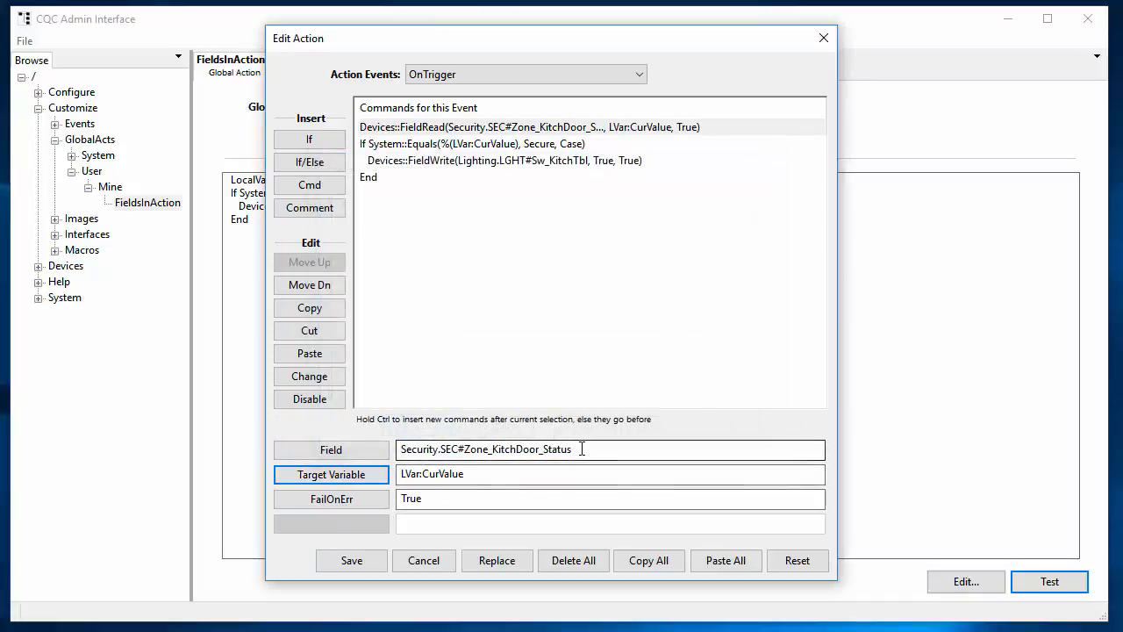
{"action": "left_click_drag", "start_coordinate": [582, 448], "coordinate": [401, 452]}
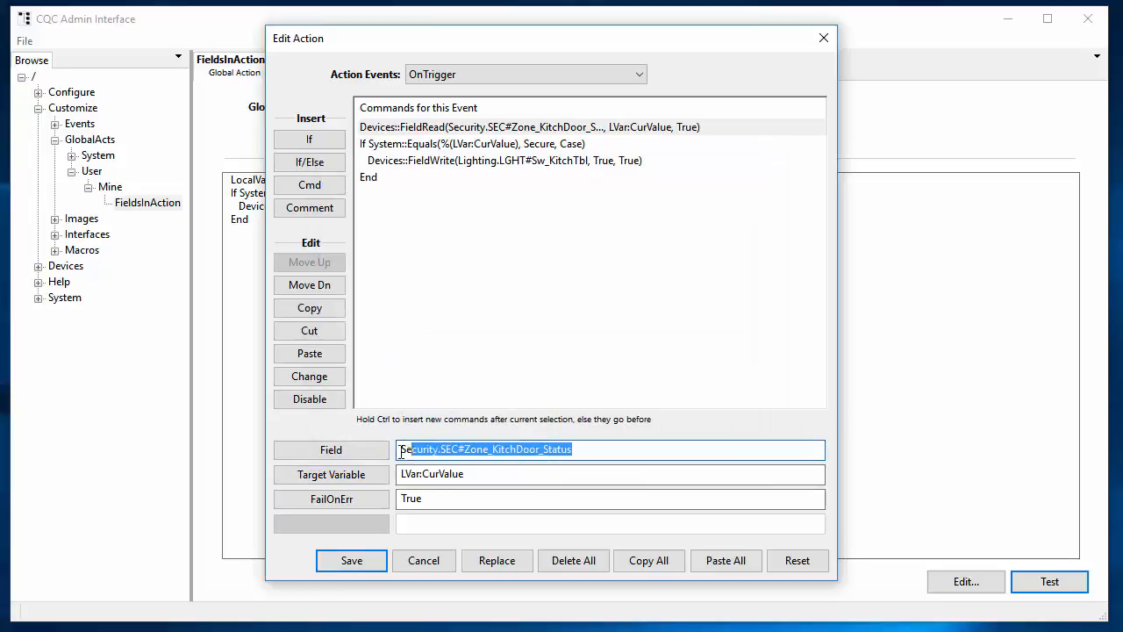
{"action": "left_click", "coordinate": [494, 473]}
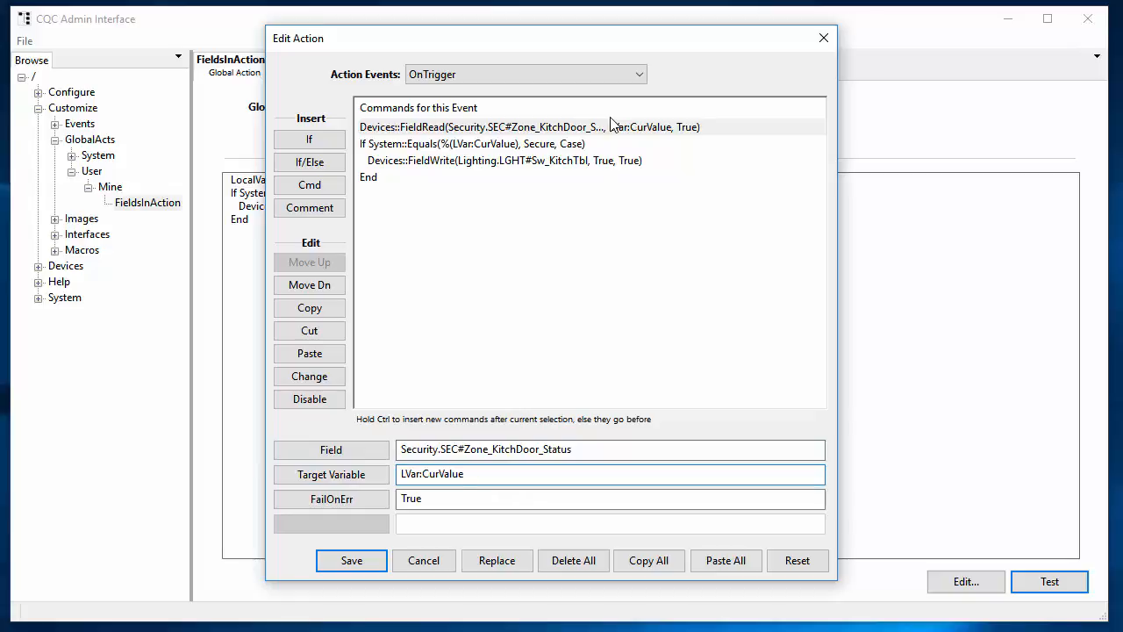
Step: Save the edited action and test-run it without parameters, then close the test window
{"action": "left_click", "coordinate": [352, 561]}
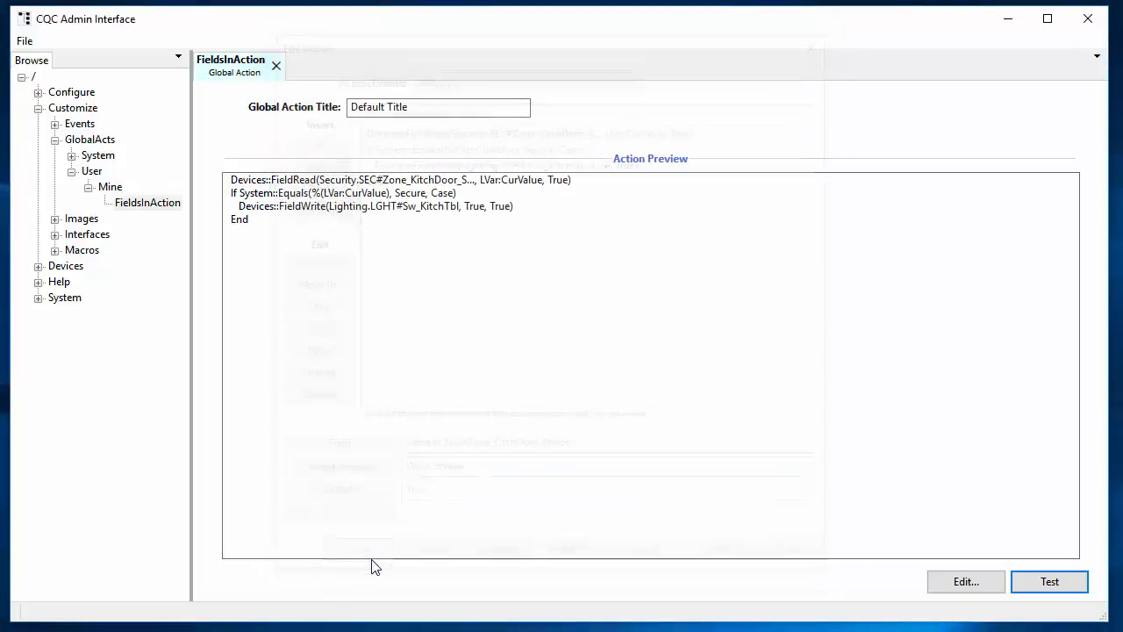
{"action": "left_click", "coordinate": [1014, 571]}
{"action": "left_click", "coordinate": [667, 415]}
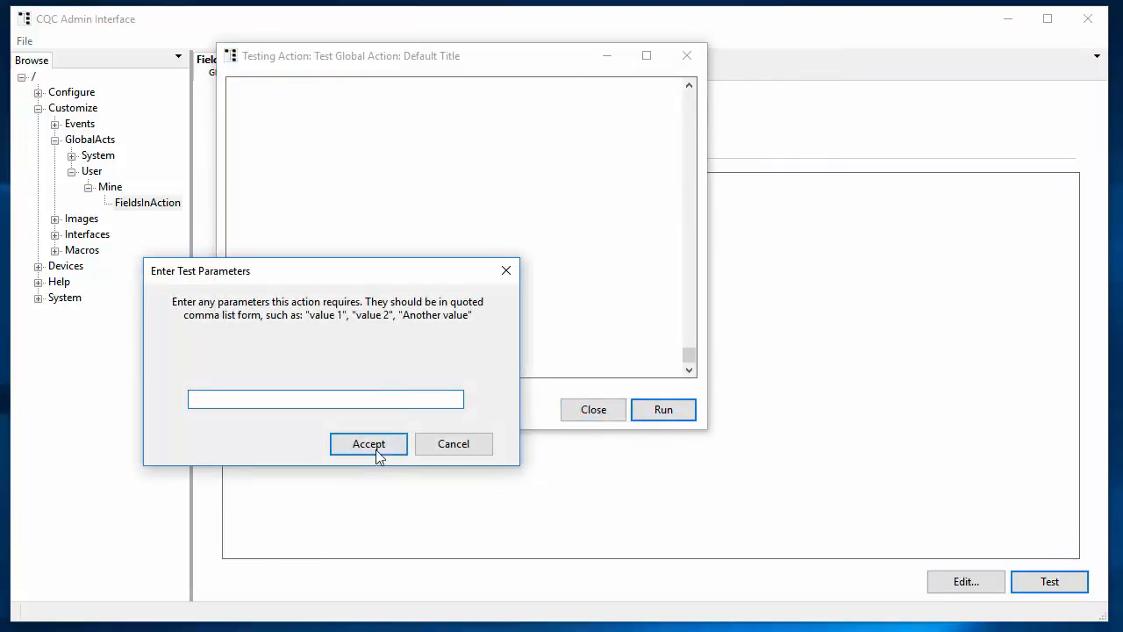
{"action": "left_click", "coordinate": [368, 444]}
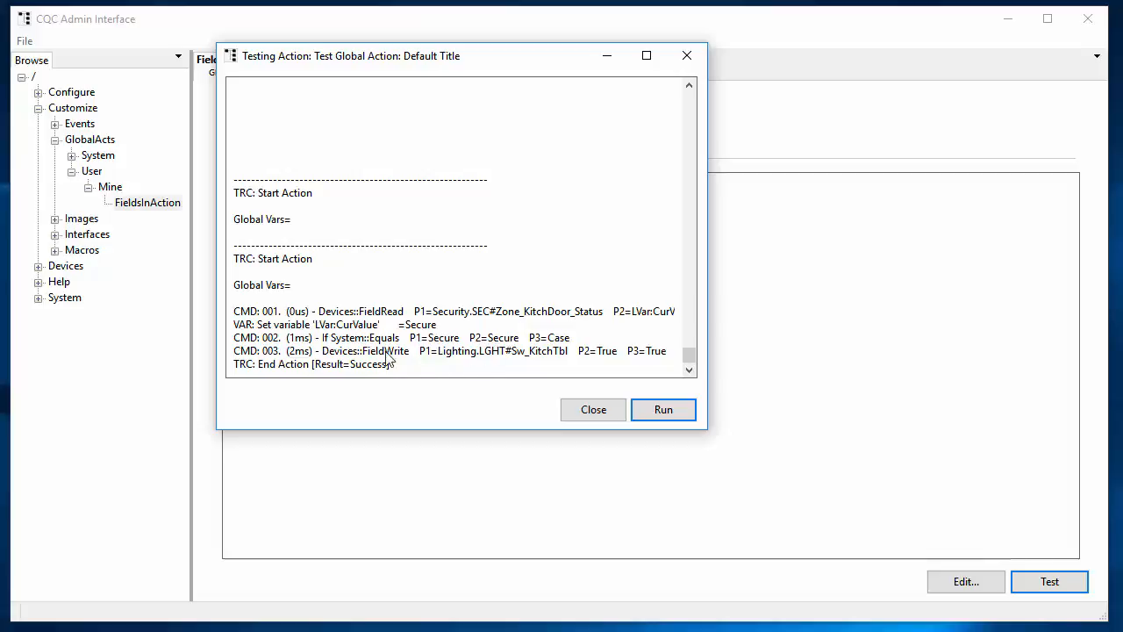
{"action": "left_click", "coordinate": [599, 412]}
Step: Reopen the action for editing and remove KitchDoor from the FieldRead command's field name
{"action": "left_click", "coordinate": [964, 581]}
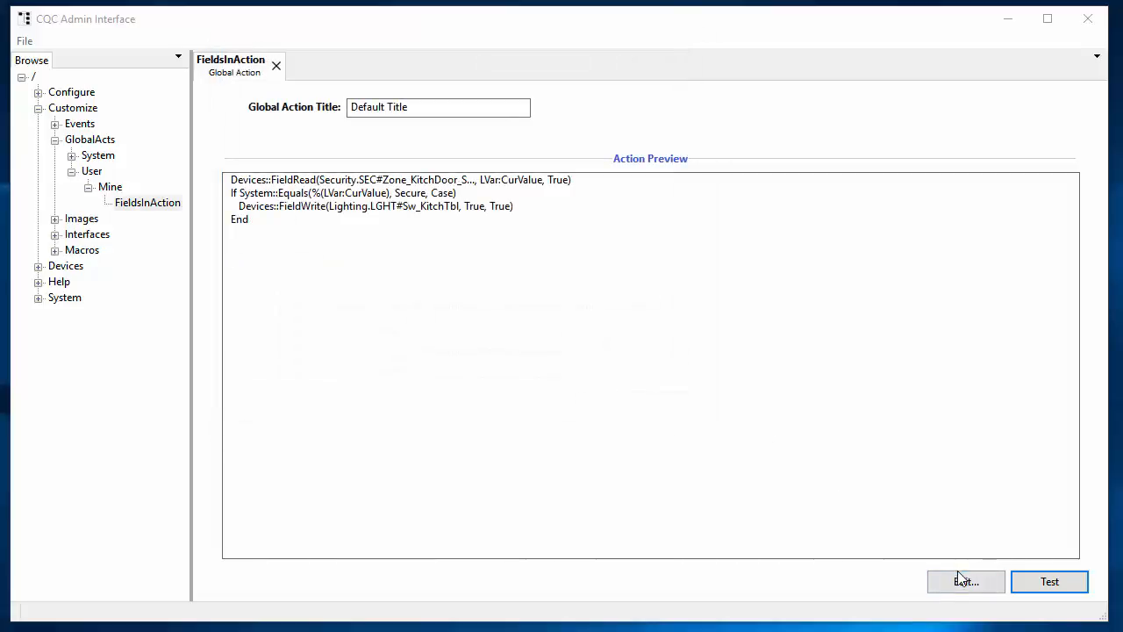
{"action": "left_click", "coordinate": [552, 130]}
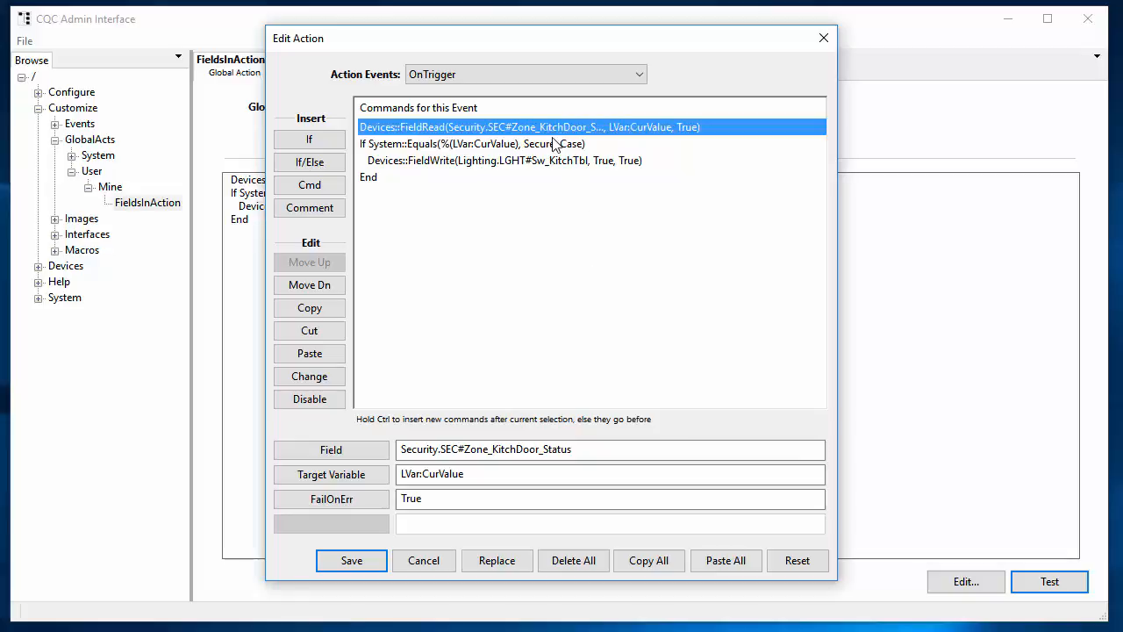
{"action": "left_click", "coordinate": [595, 455]}
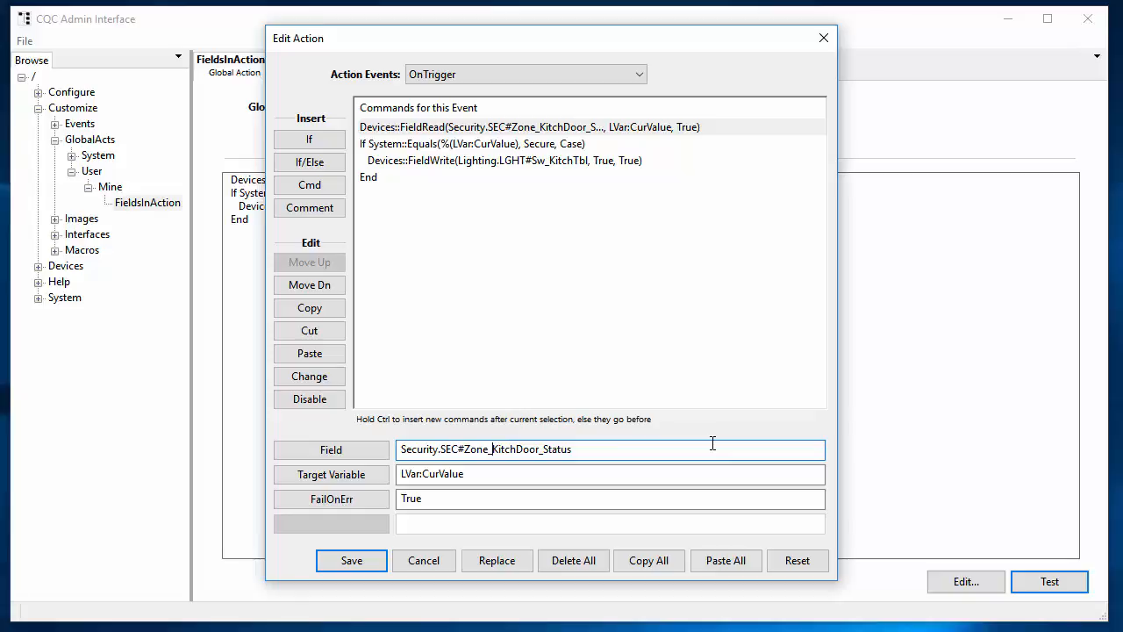
{"action": "key", "text": "Delete"}
{"action": "key", "text": "Delete"}
{"action": "key", "text": "Delete"}
{"action": "key", "text": "Delete"}
{"action": "key", "text": "Delete"}
{"action": "key", "text": "Delete"}
{"action": "key", "text": "Delete"}
{"action": "key", "text": "Delete"}
{"action": "key", "text": "Delete"}
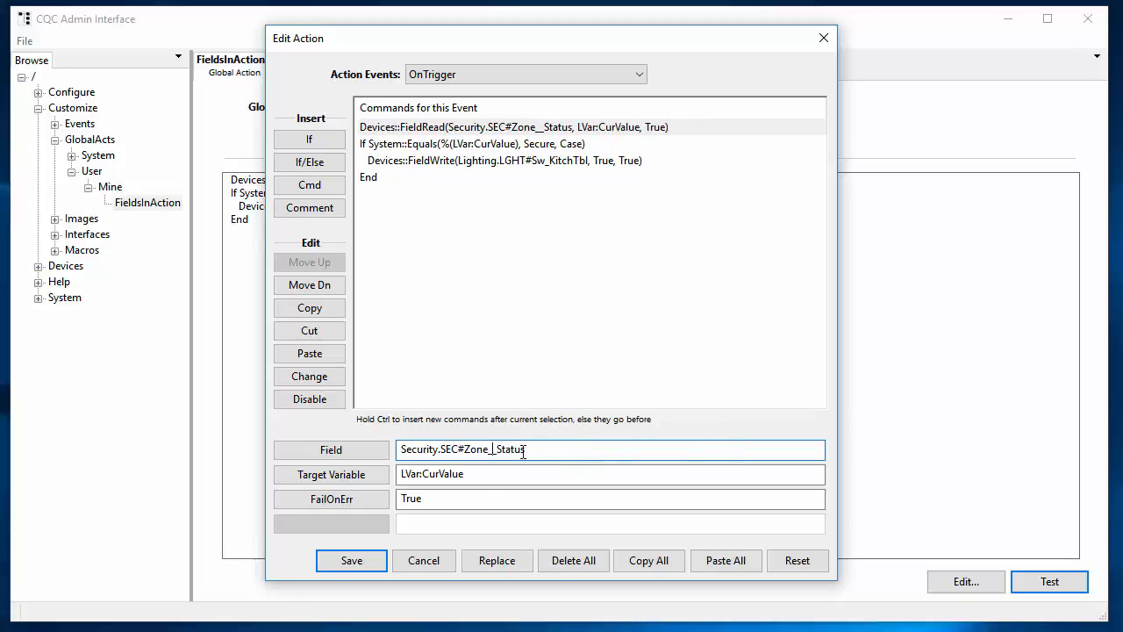
Step: Insert the first action parameter, %(LVar:CQCActParm_1), between Zone_ and _Status in the FieldRead command's field name
{"action": "right_click", "coordinate": [493, 451]}
{"action": "mouse_move", "coordinate": [401, 462]}
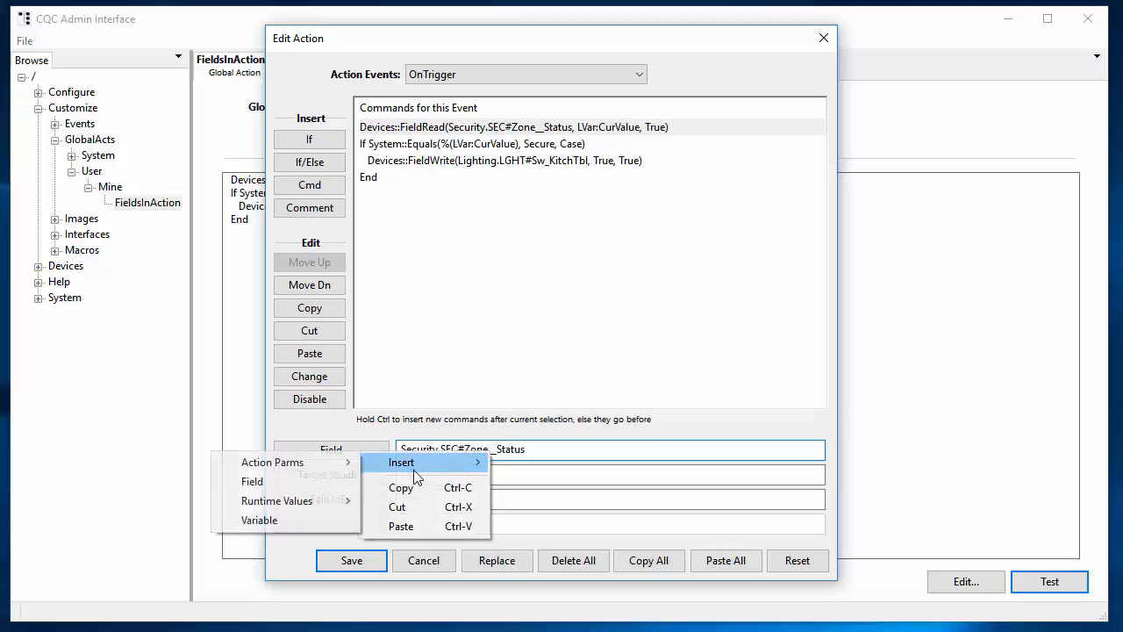
{"action": "mouse_move", "coordinate": [308, 469]}
{"action": "left_click", "coordinate": [166, 461]}
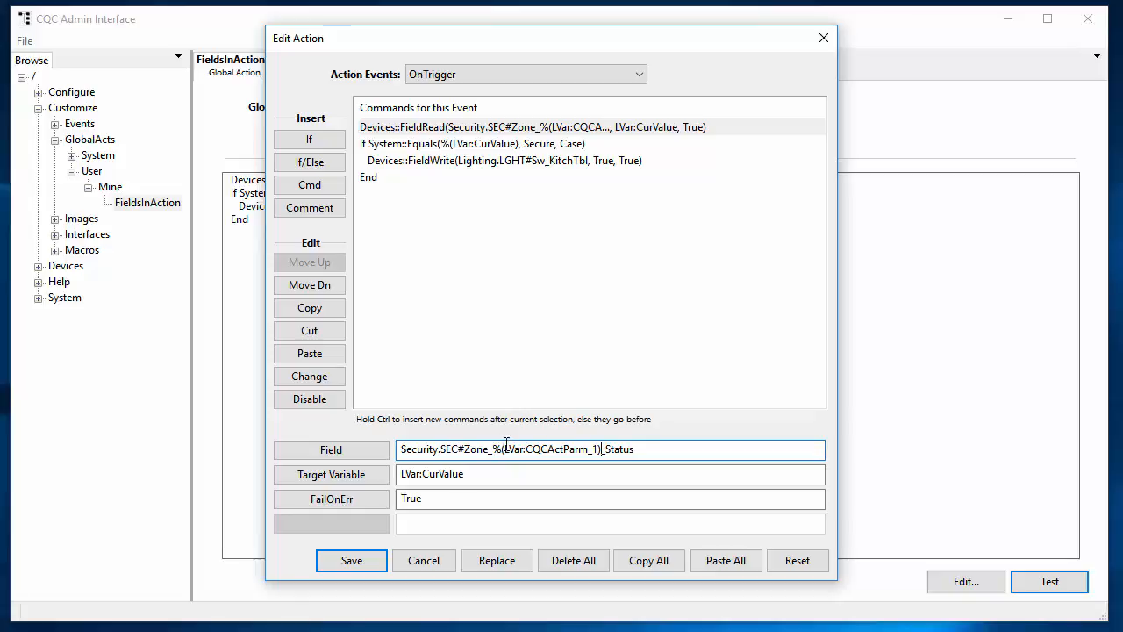
{"action": "type", "text": "%"}
{"action": "key", "text": "BackSpace"}
{"action": "type", "text": "$*"}
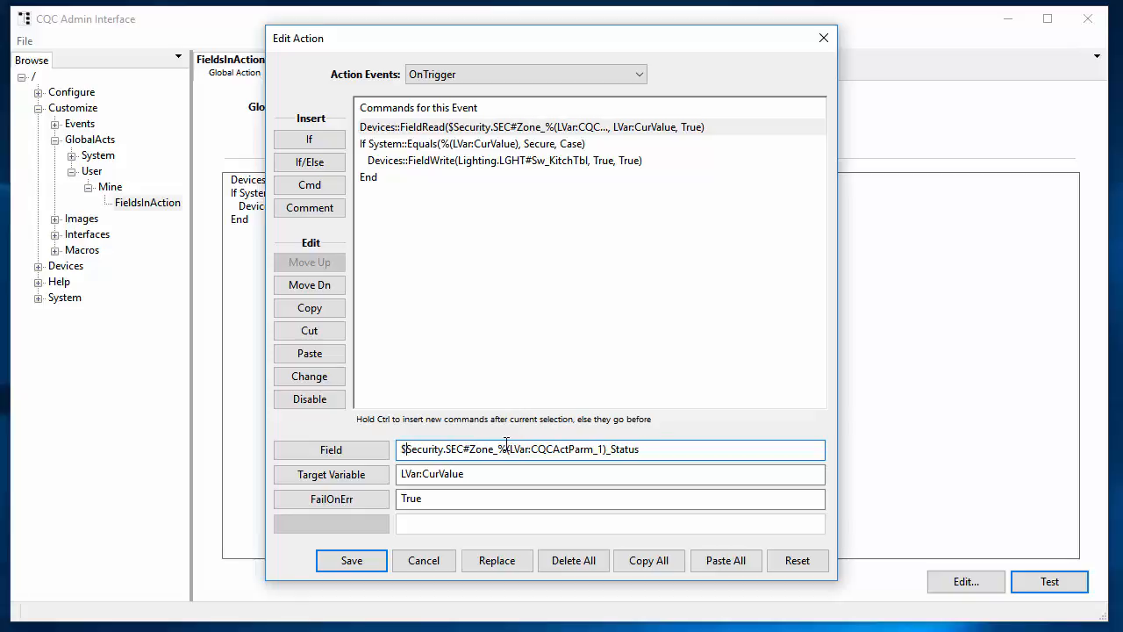
{"action": "key", "text": "BackSpace"}
{"action": "type", "text": "("}
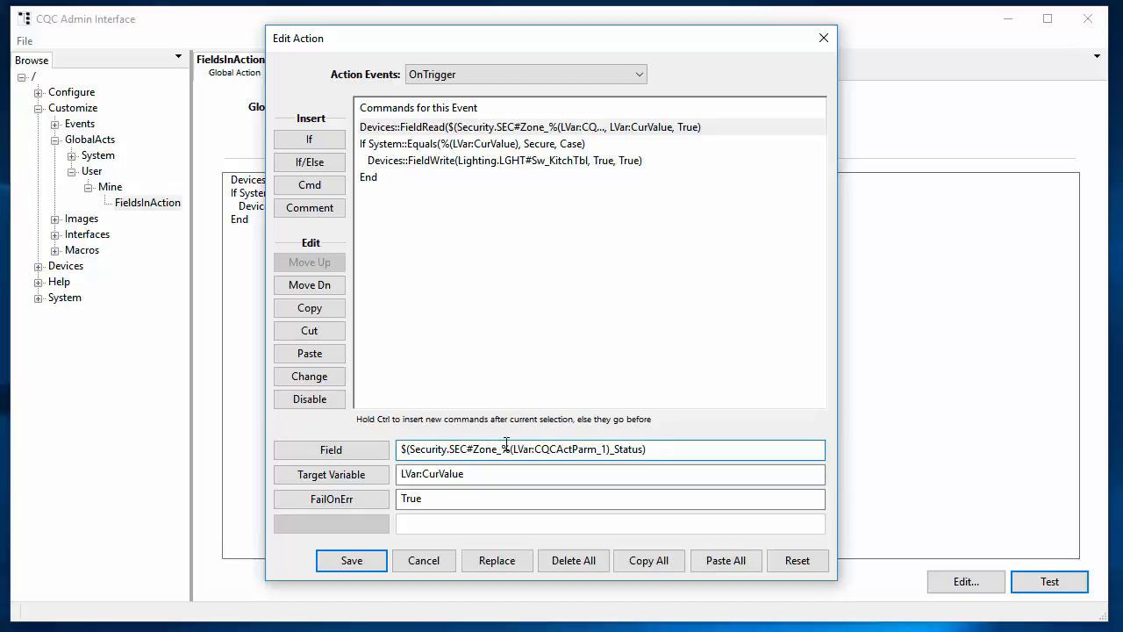
{"action": "key", "text": "Delete"}
{"action": "key", "text": "Home"}
{"action": "key", "text": "Delete"}
{"action": "key", "text": "Delete"}
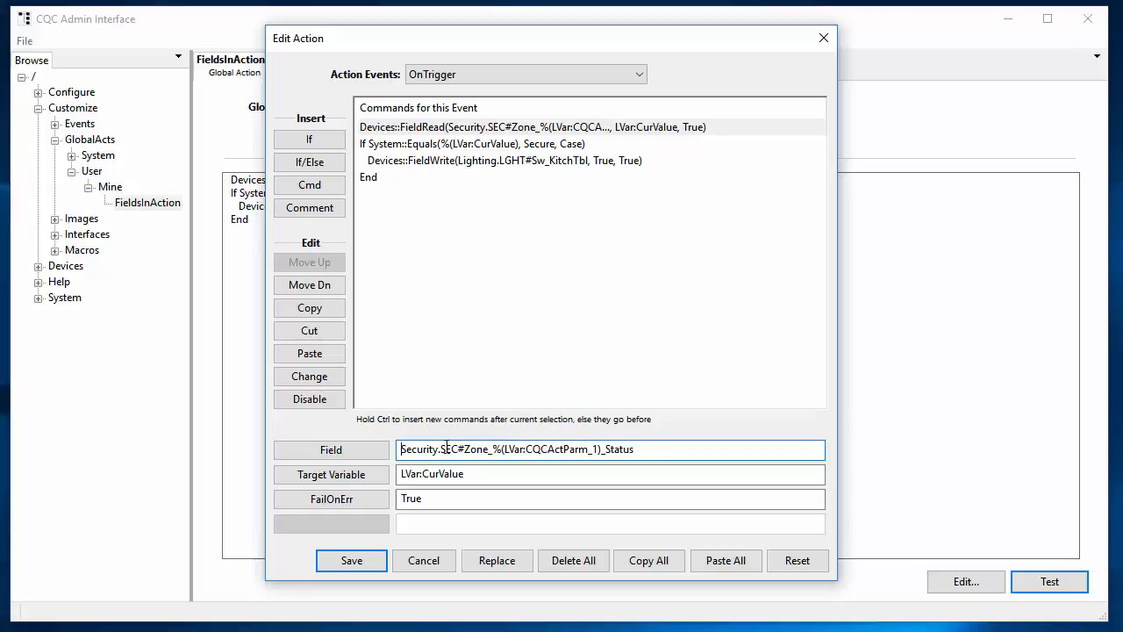
Step: Save the action and test-run it with "KitchDoor" as the quoted parameter, then close the test window
{"action": "left_click", "coordinate": [350, 568]}
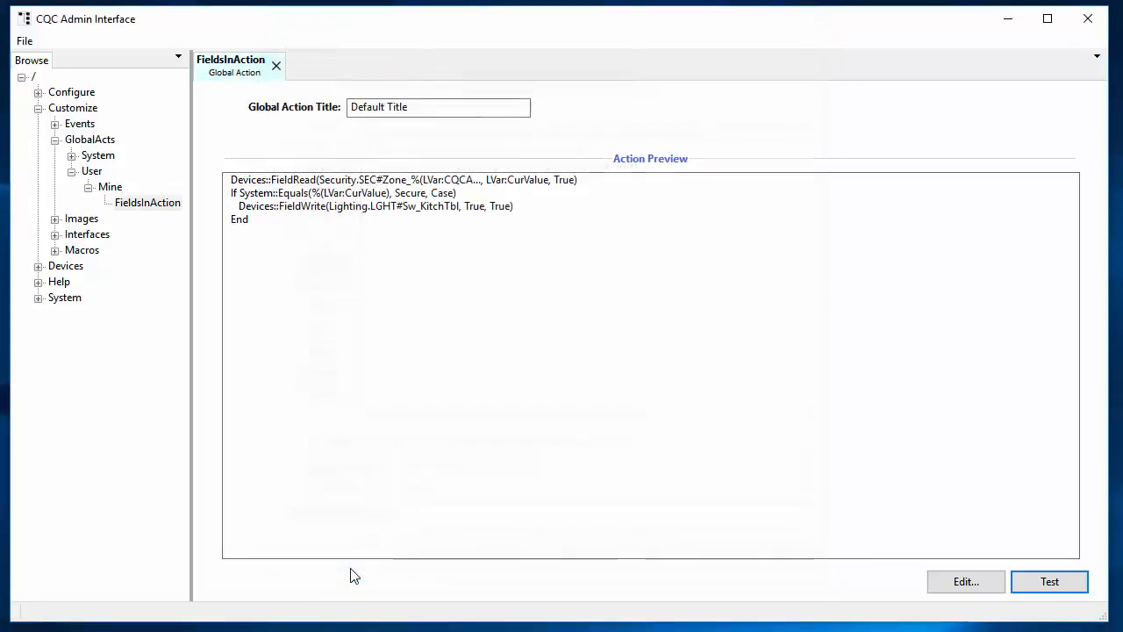
{"action": "left_click", "coordinate": [1050, 582]}
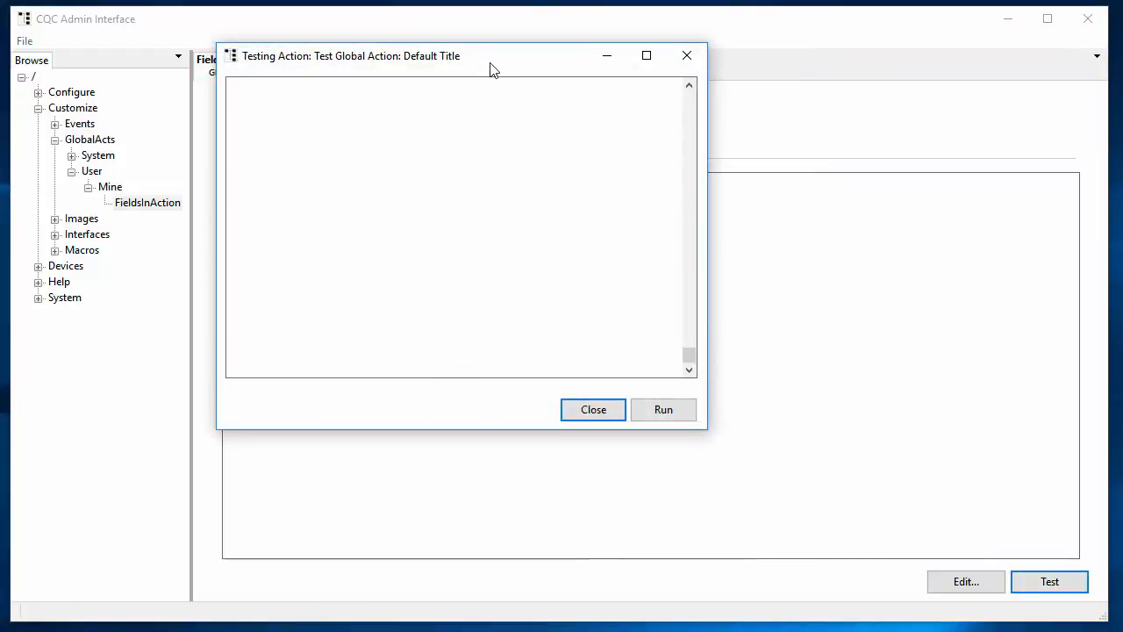
{"action": "left_click_drag", "start_coordinate": [492, 71], "coordinate": [611, 145]}
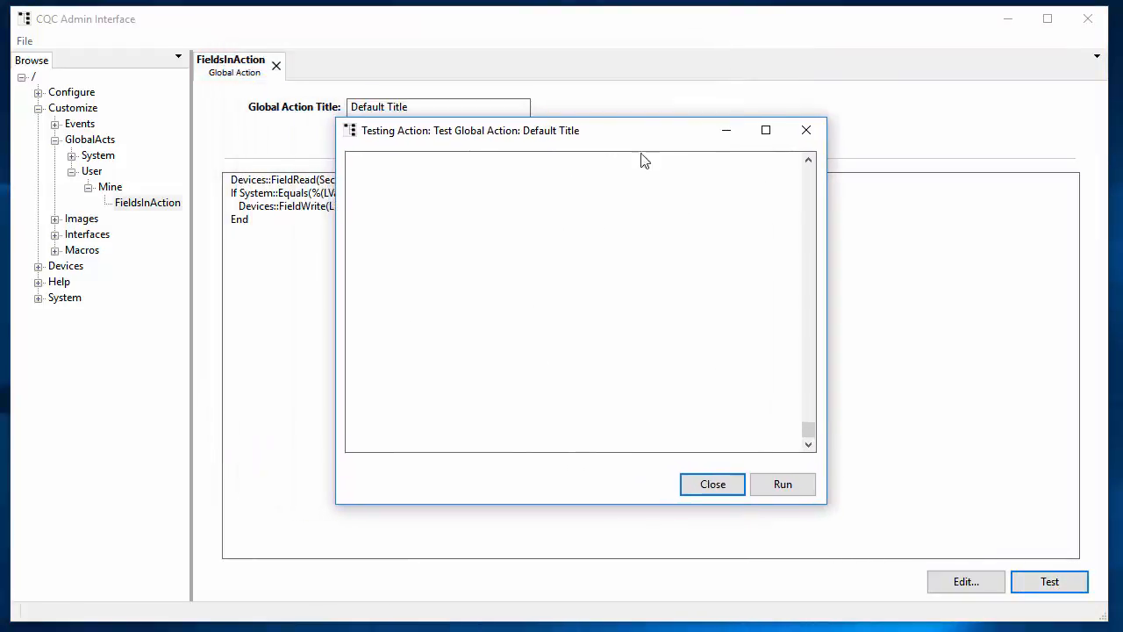
{"action": "left_click", "coordinate": [800, 493]}
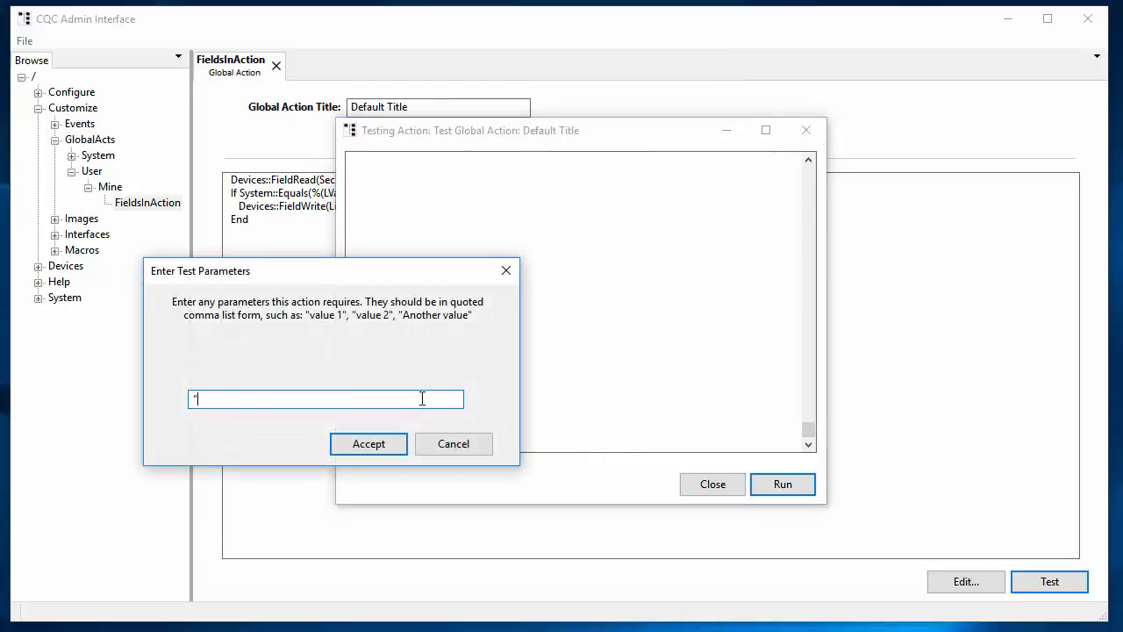
{"action": "type", "text": "\"KitchDoor"}
{"action": "left_click", "coordinate": [384, 442]}
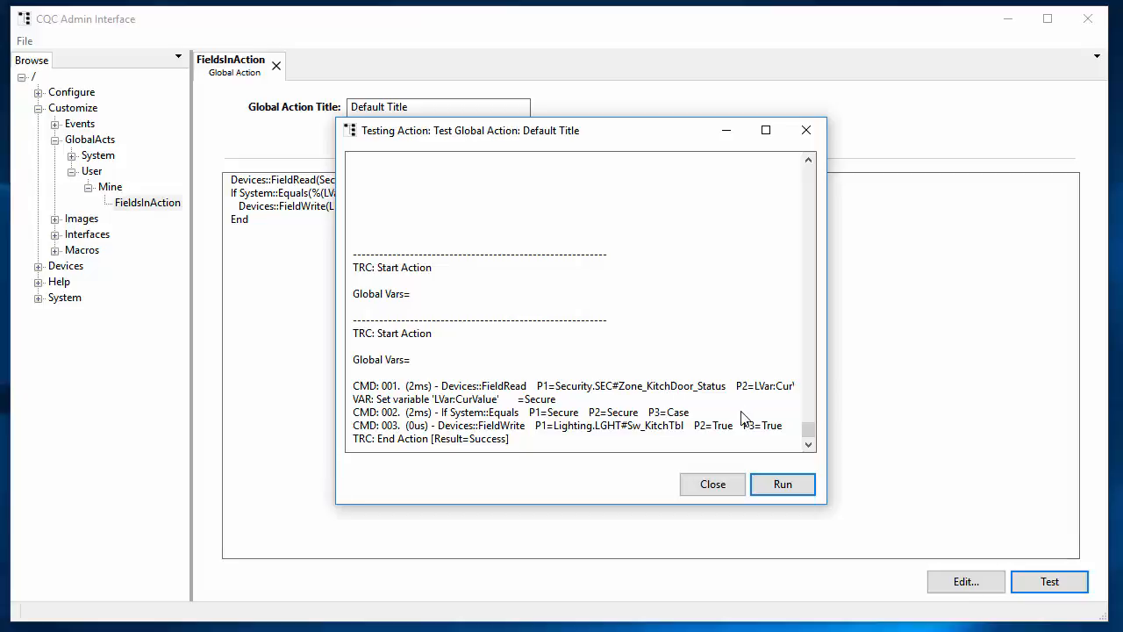
{"action": "left_click", "coordinate": [712, 490]}
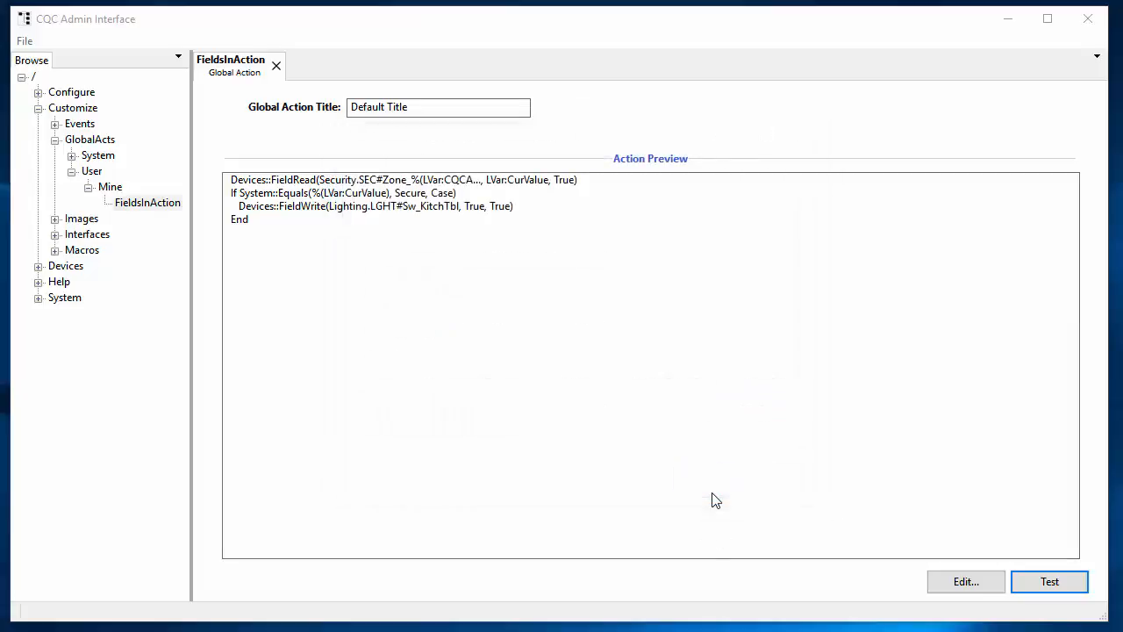